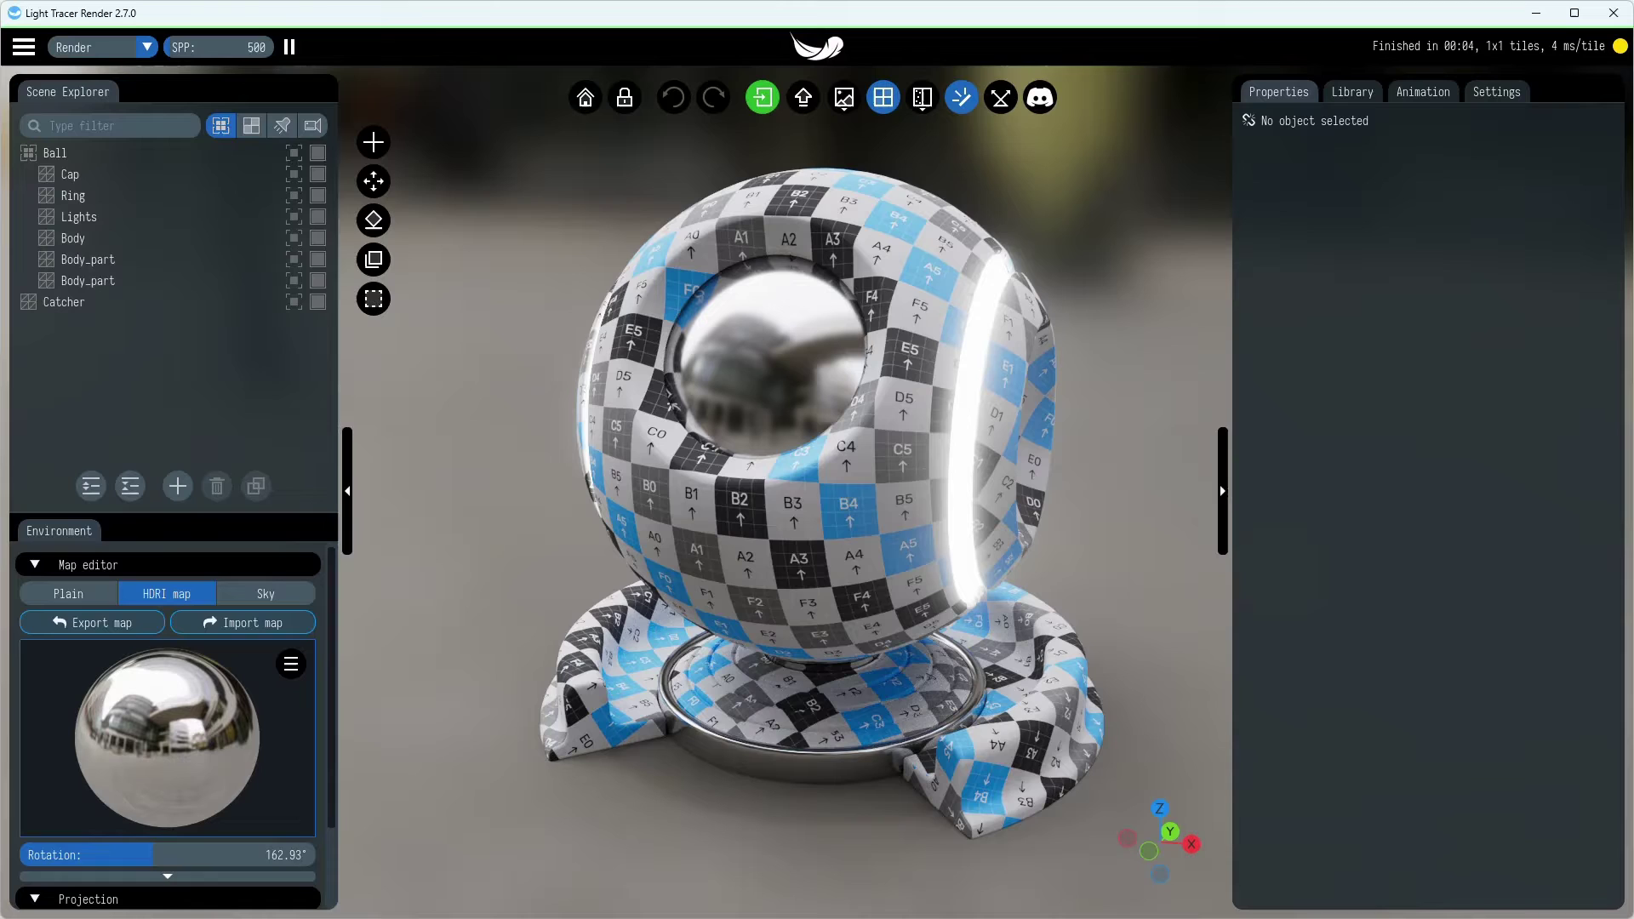
Import the trilogy ring model so it replaces the test ball scene
{"action": "left_click_drag", "start_coordinate": [1633, 298], "coordinate": [1100, 294]}
{"action": "left_click_drag", "start_coordinate": [1009, 332], "coordinate": [1010, 333]}
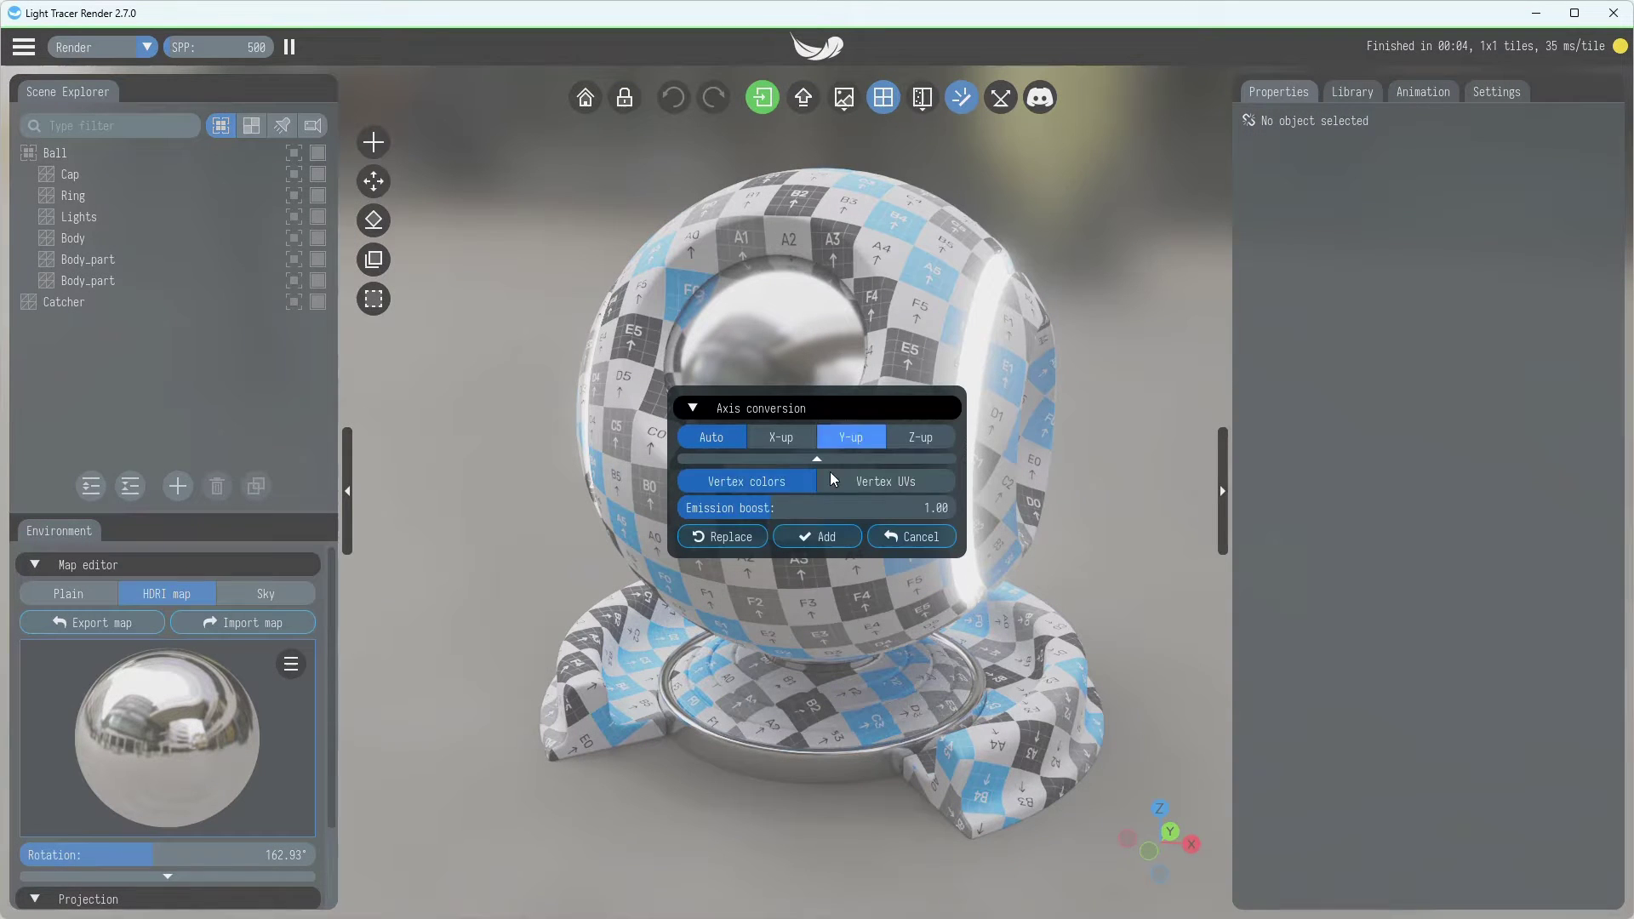
{"action": "left_click", "coordinate": [700, 507]}
{"action": "left_click", "coordinate": [744, 539]}
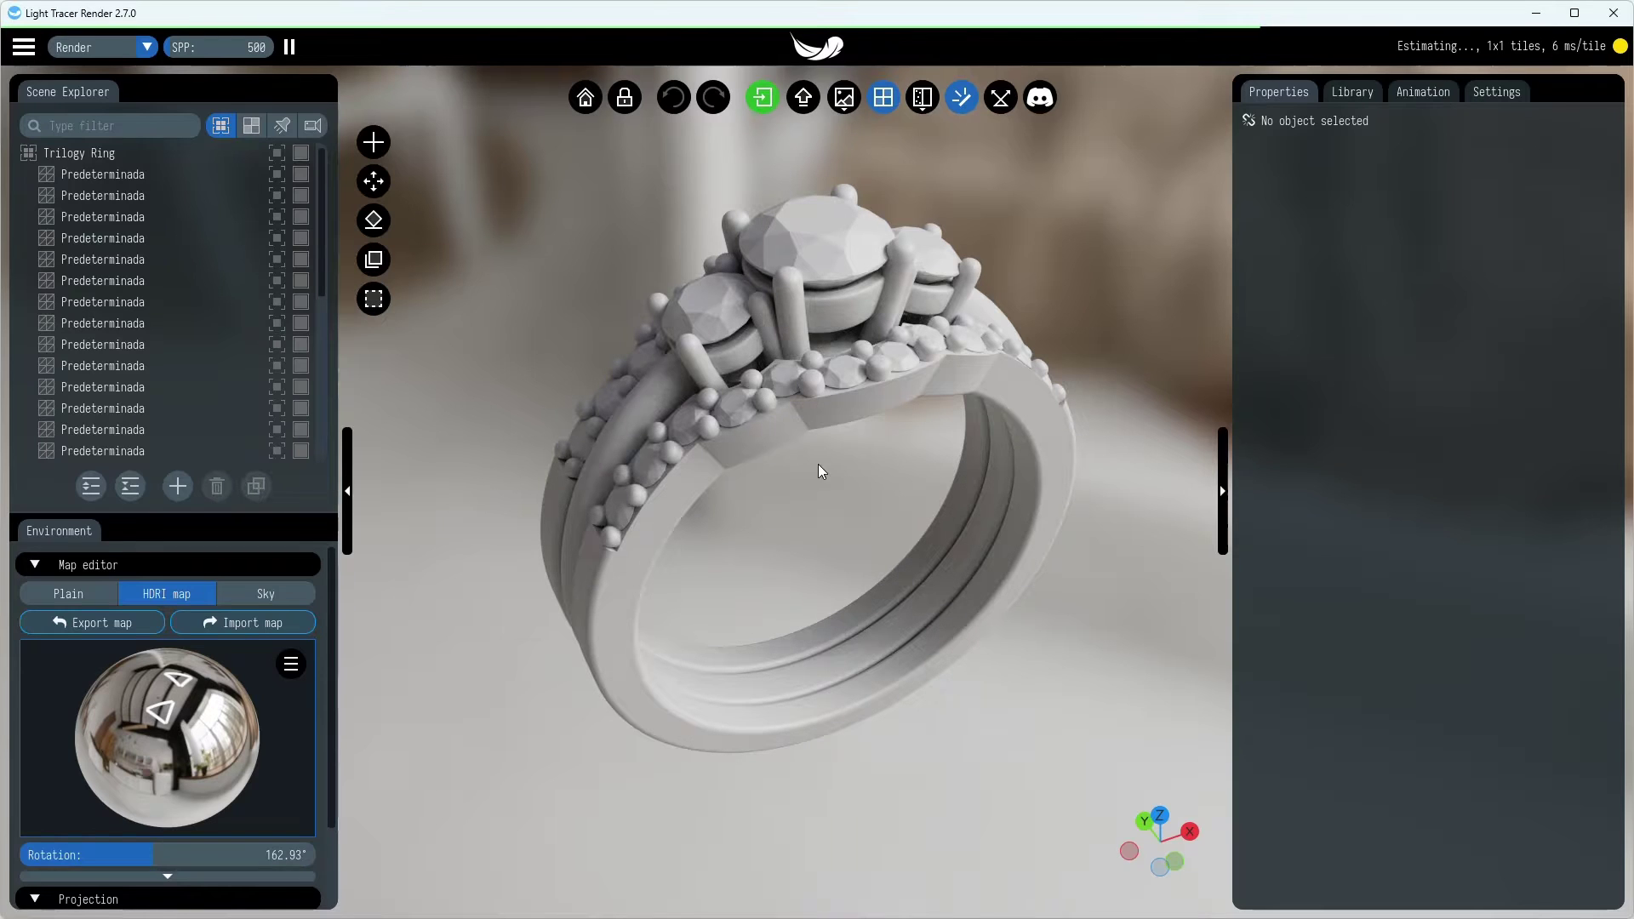
Filter the material library for 'gol' and apply gold to both bands and the prong head
{"action": "left_click", "coordinate": [1351, 91]}
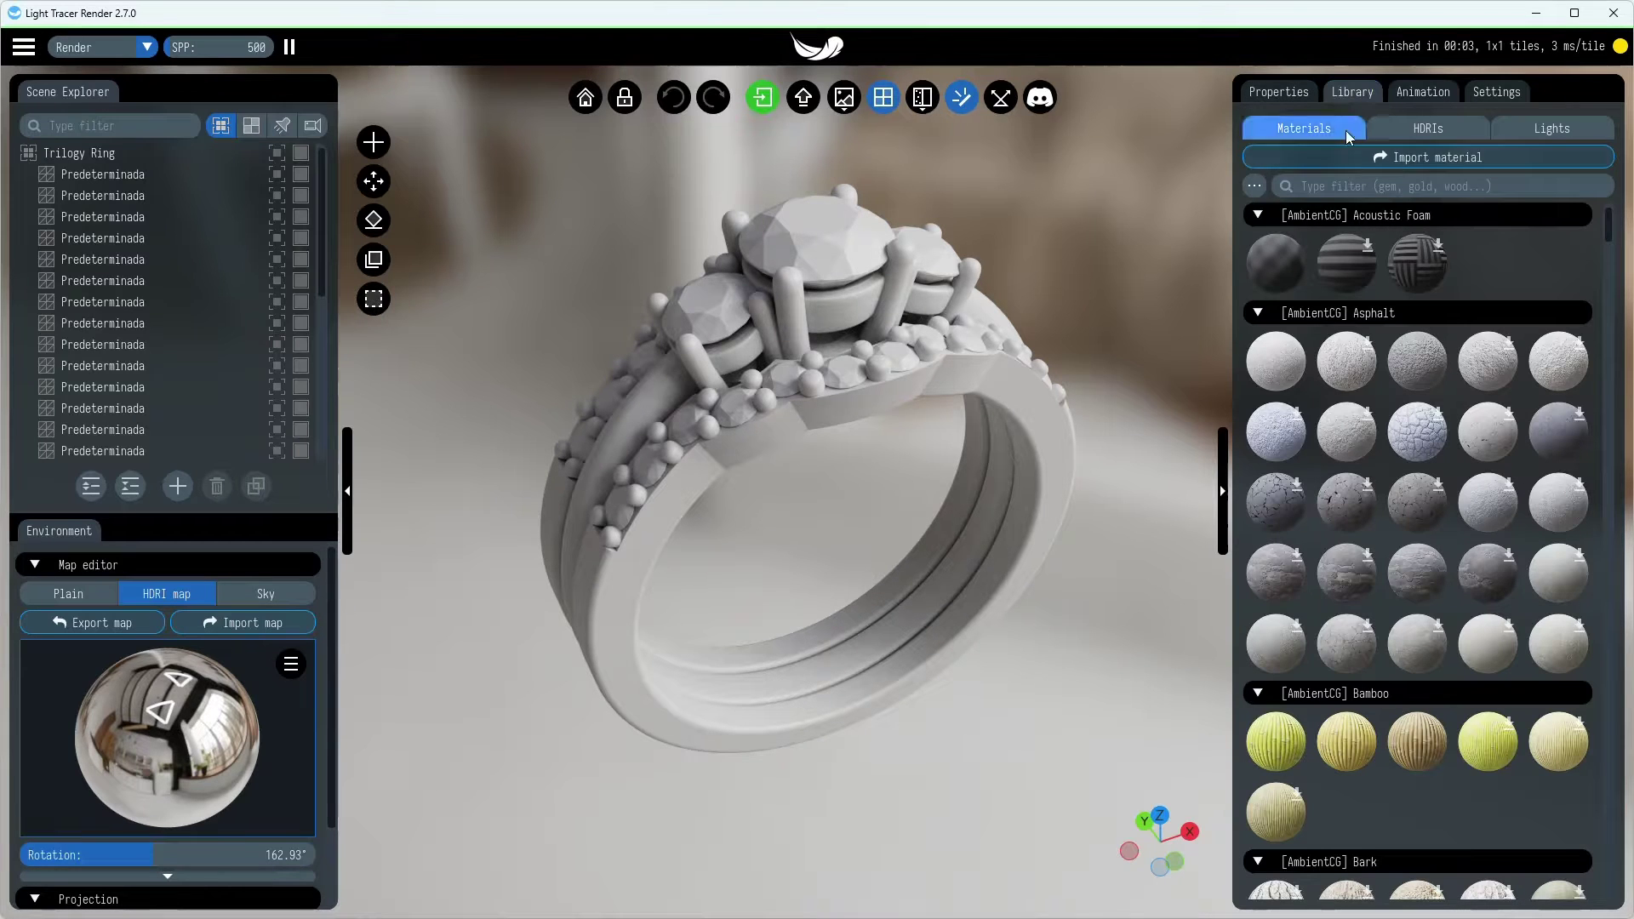
{"action": "left_click", "coordinate": [1341, 187]}
{"action": "type", "text": "gold"}
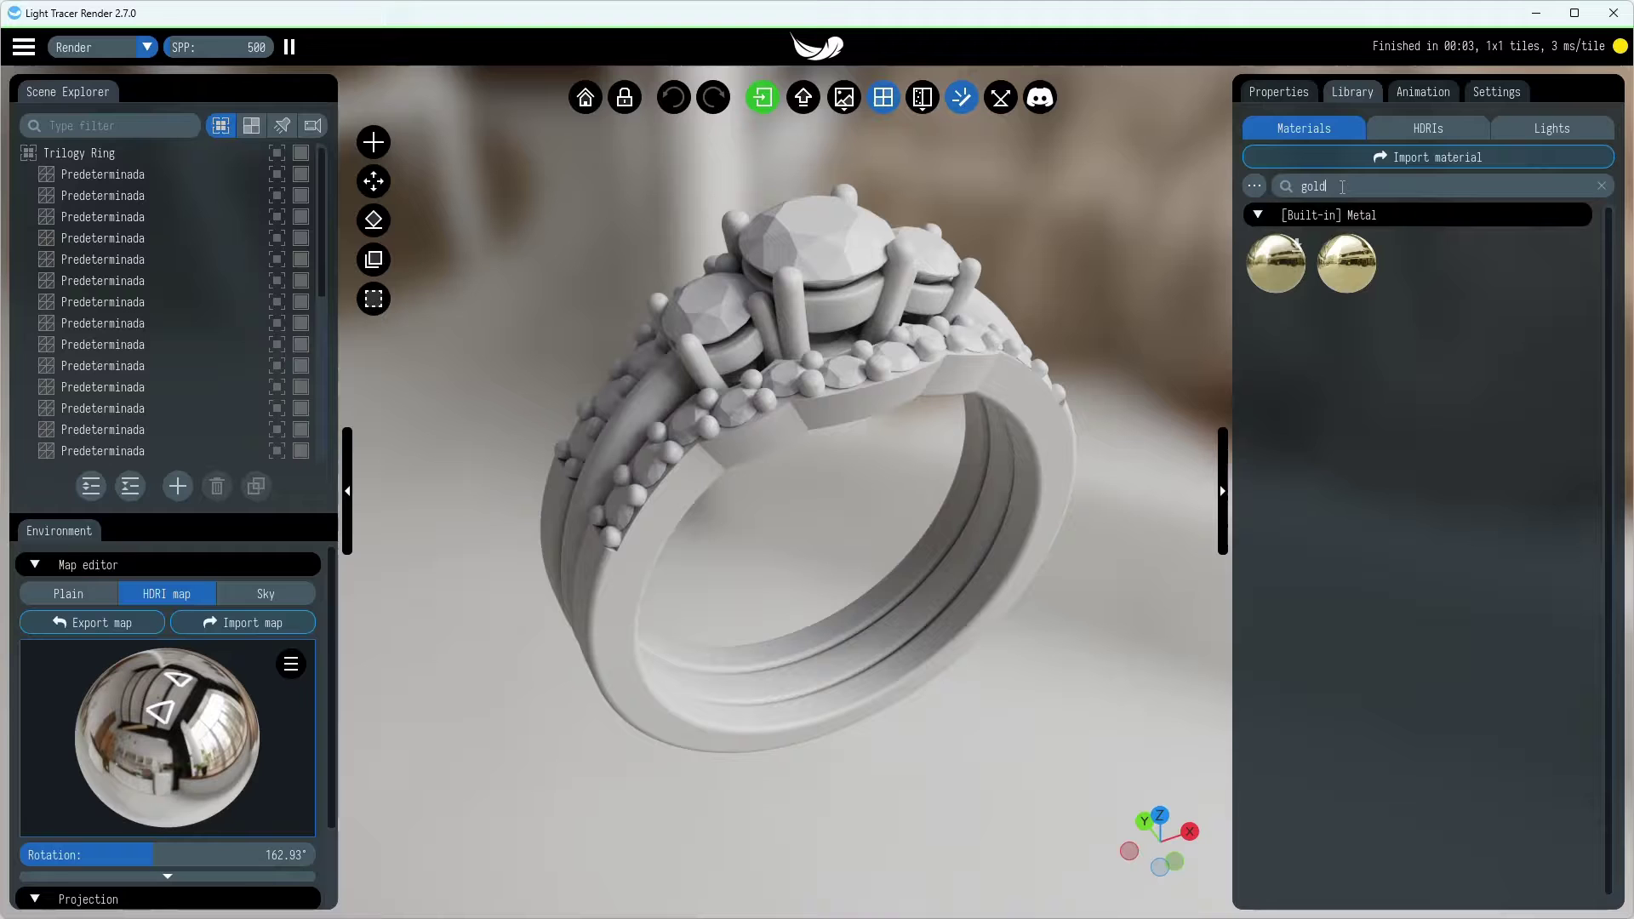
{"action": "left_click_drag", "start_coordinate": [1346, 264], "coordinate": [600, 615]}
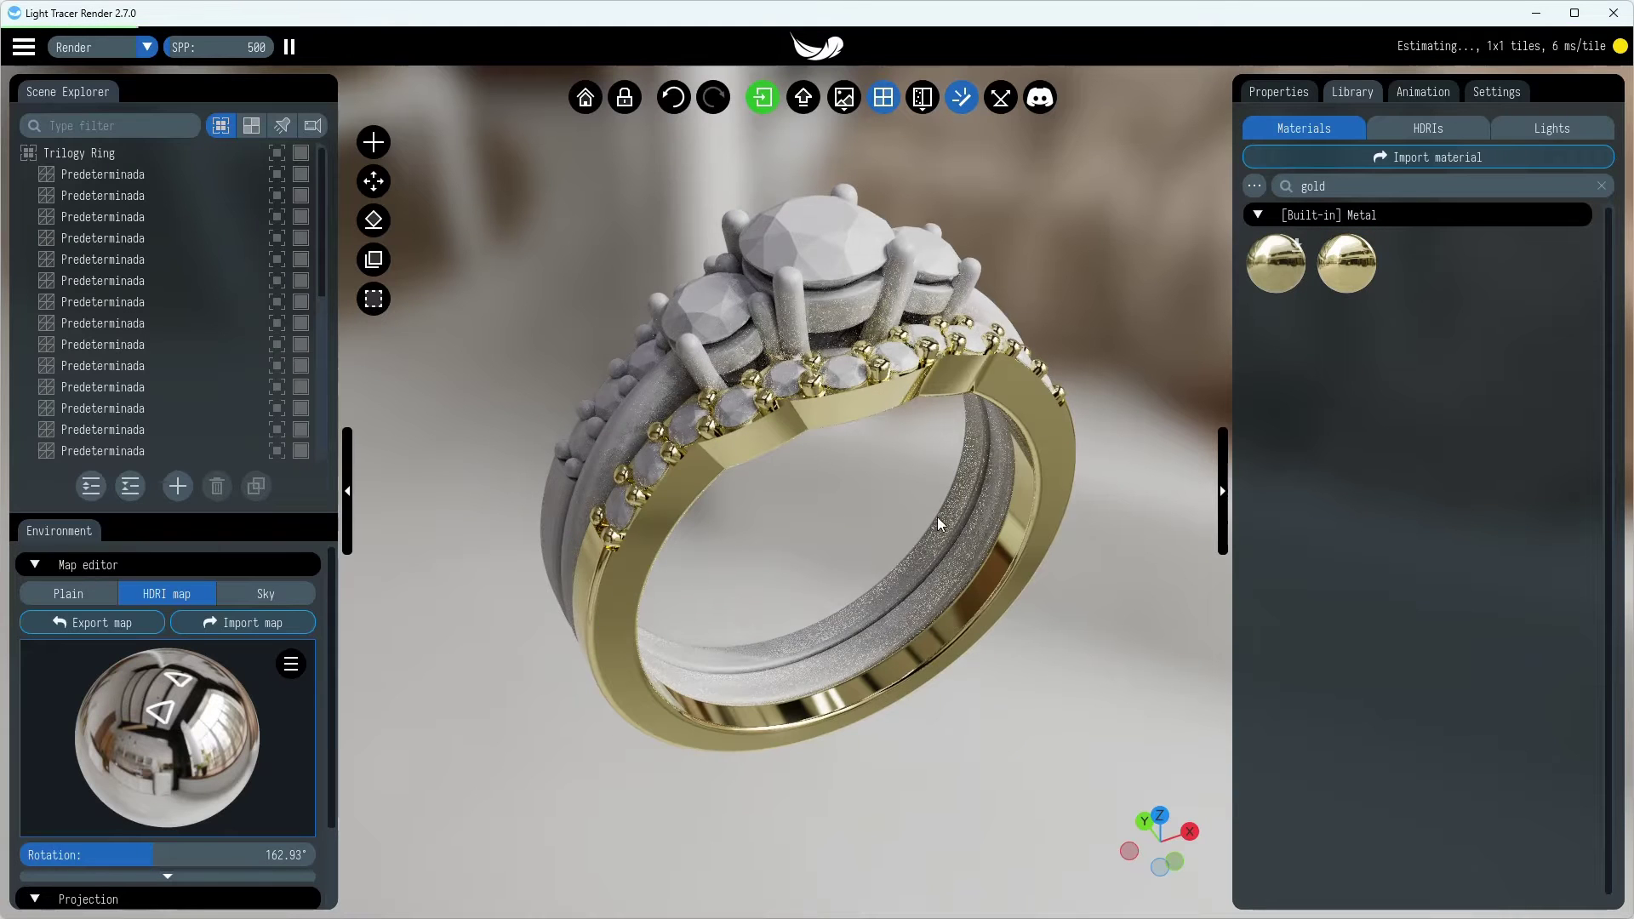
{"action": "left_click_drag", "start_coordinate": [1336, 269], "coordinate": [614, 446]}
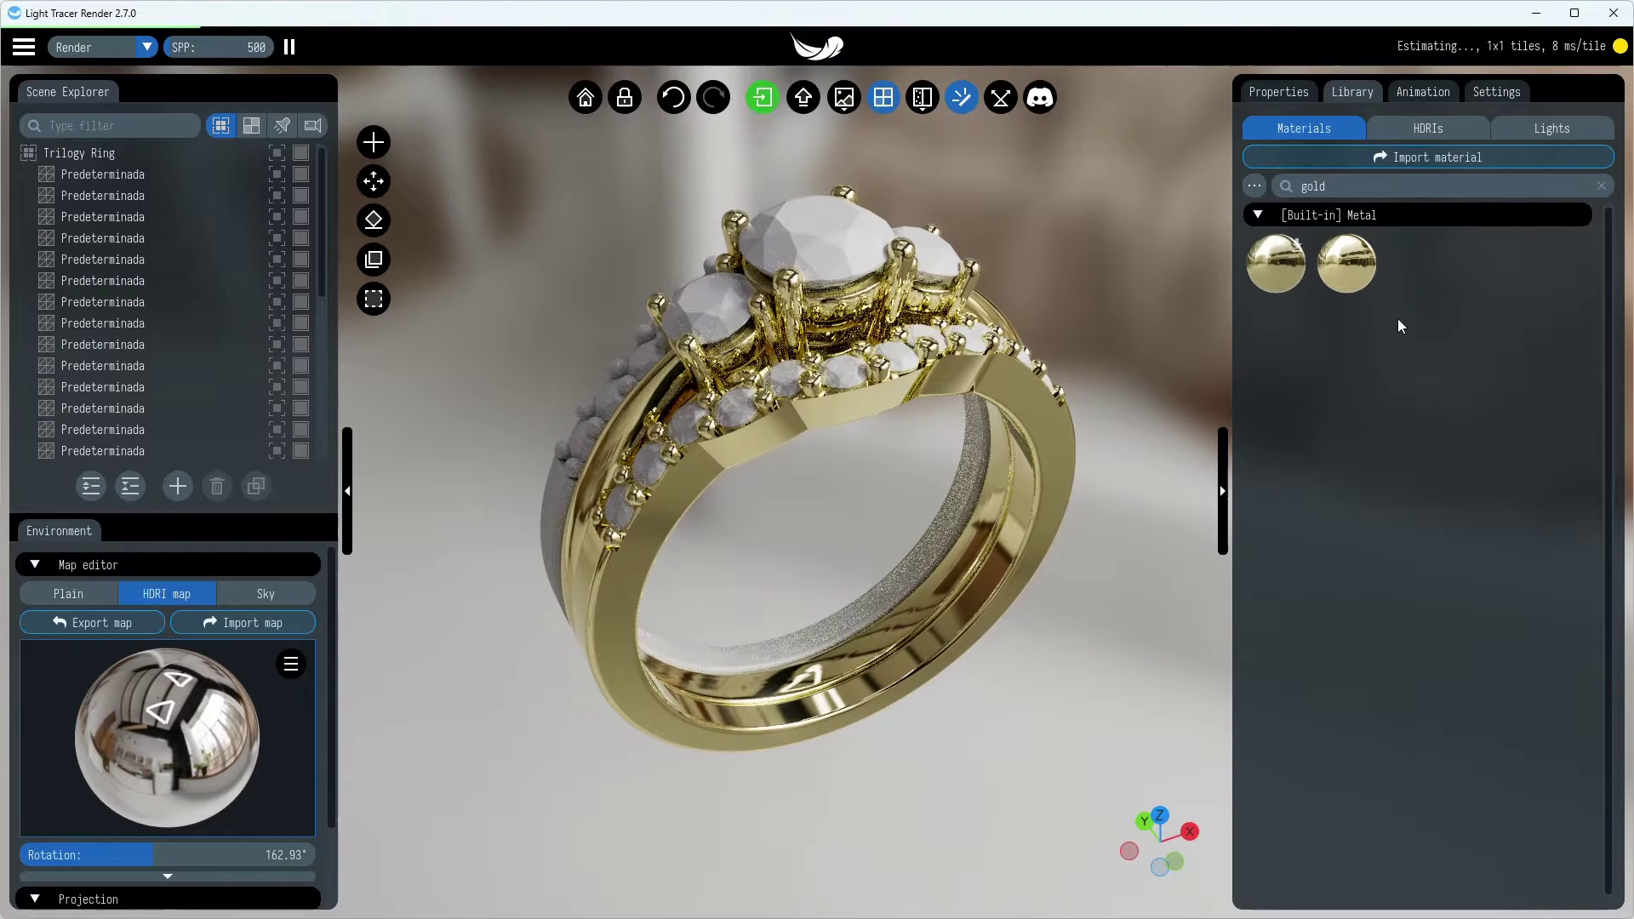
{"action": "left_click_drag", "start_coordinate": [1346, 264], "coordinate": [559, 508]}
Make the centre stone glass with IOR 2.380 and an adjusted dispersion value
{"action": "left_click", "coordinate": [1279, 92]}
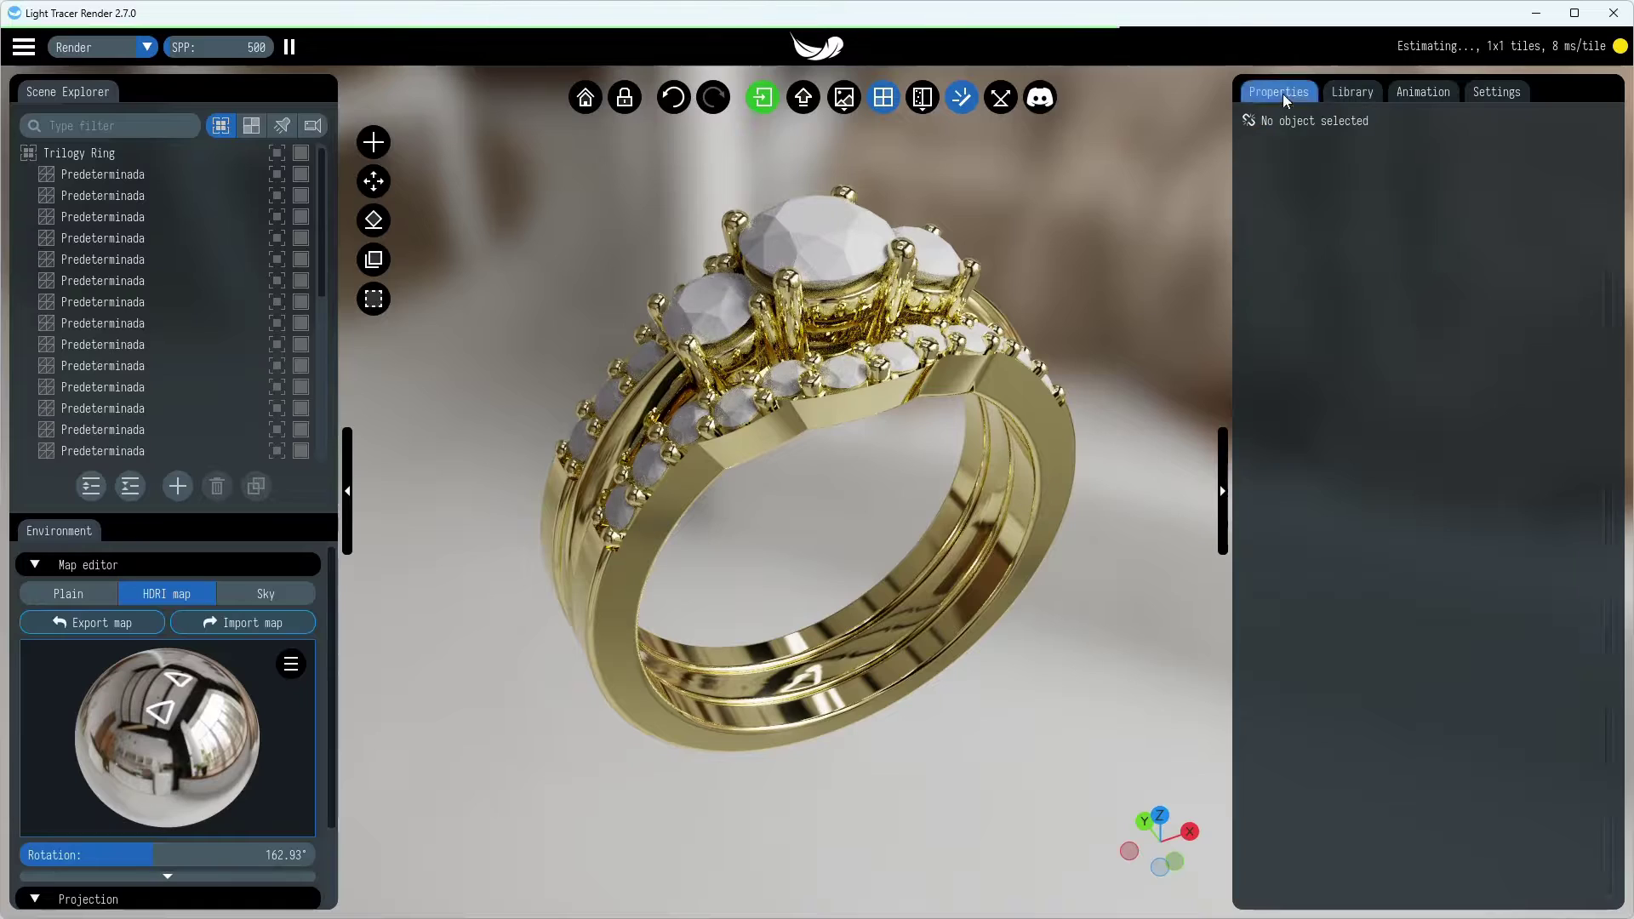
{"action": "left_click", "coordinate": [860, 228]}
{"action": "left_click", "coordinate": [1425, 185]}
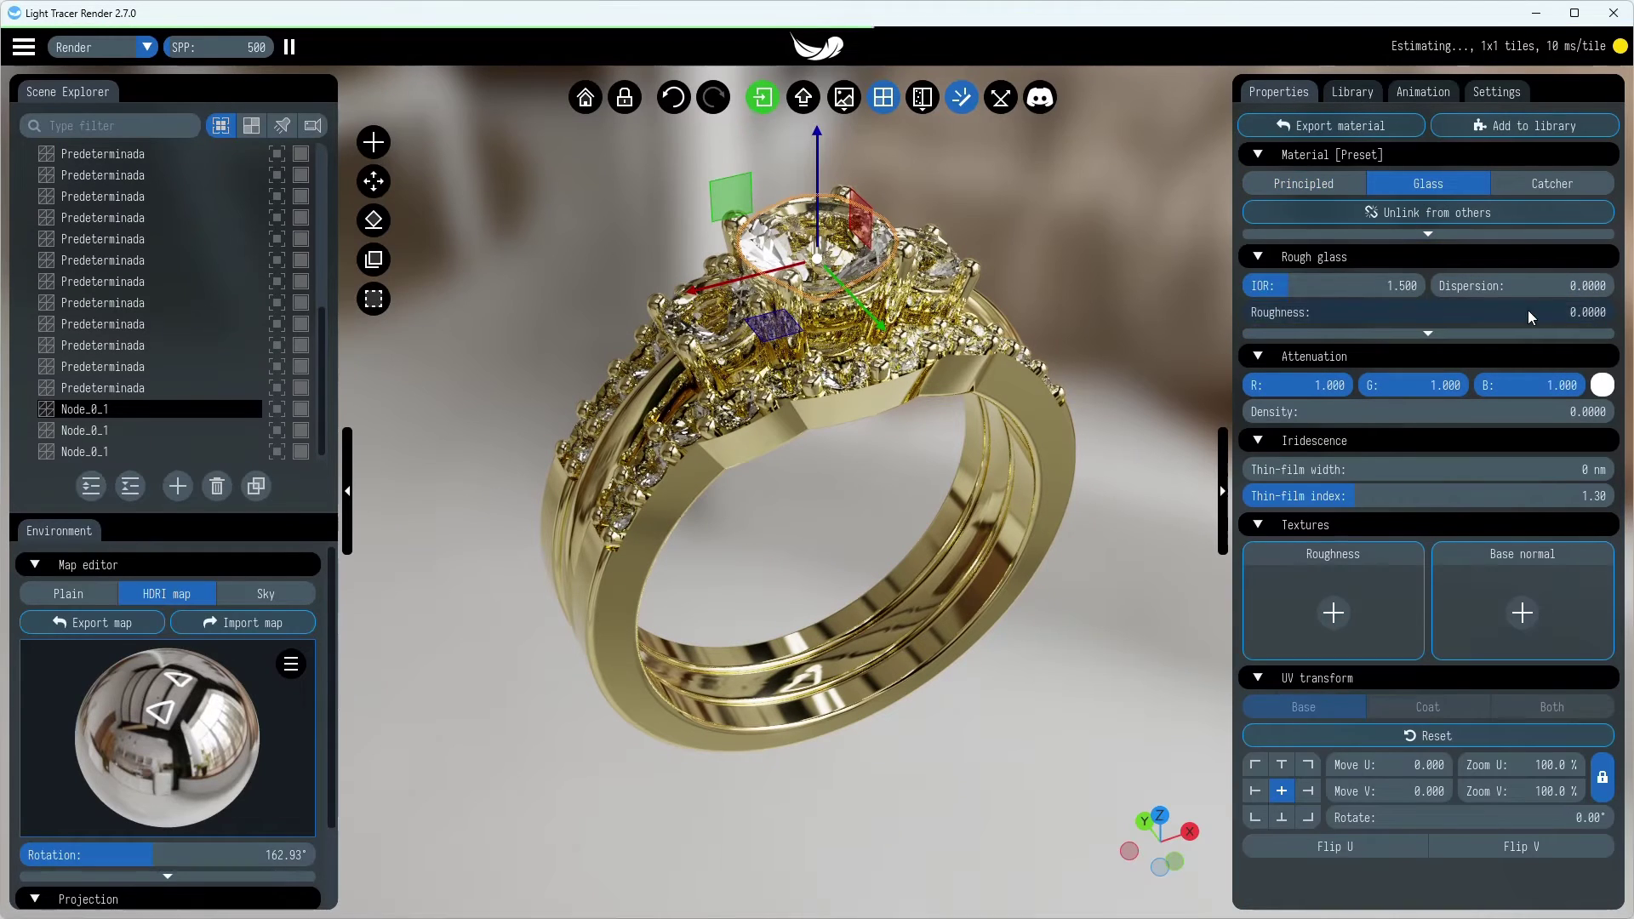
{"action": "left_click", "coordinate": [1366, 287]}
{"action": "double_click", "coordinate": [1518, 284]}
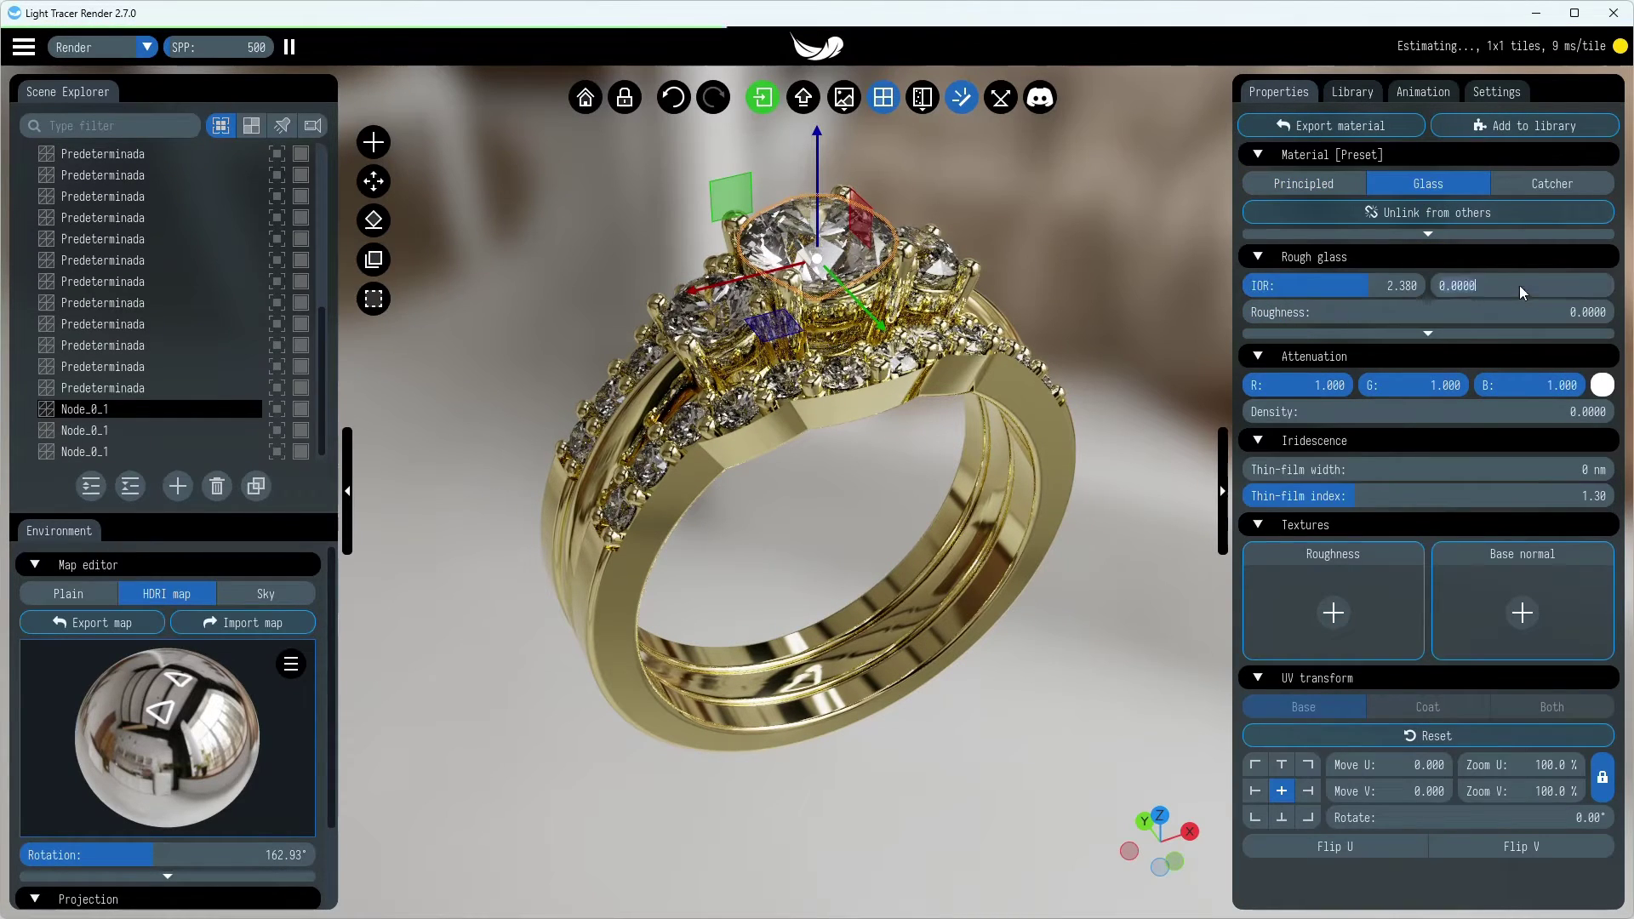
{"action": "key", "text": "Escape"}
Switch rendering to the Quality preset at 2000 samples and lower the HDR bloom intensity
{"action": "left_click", "coordinate": [1472, 93]}
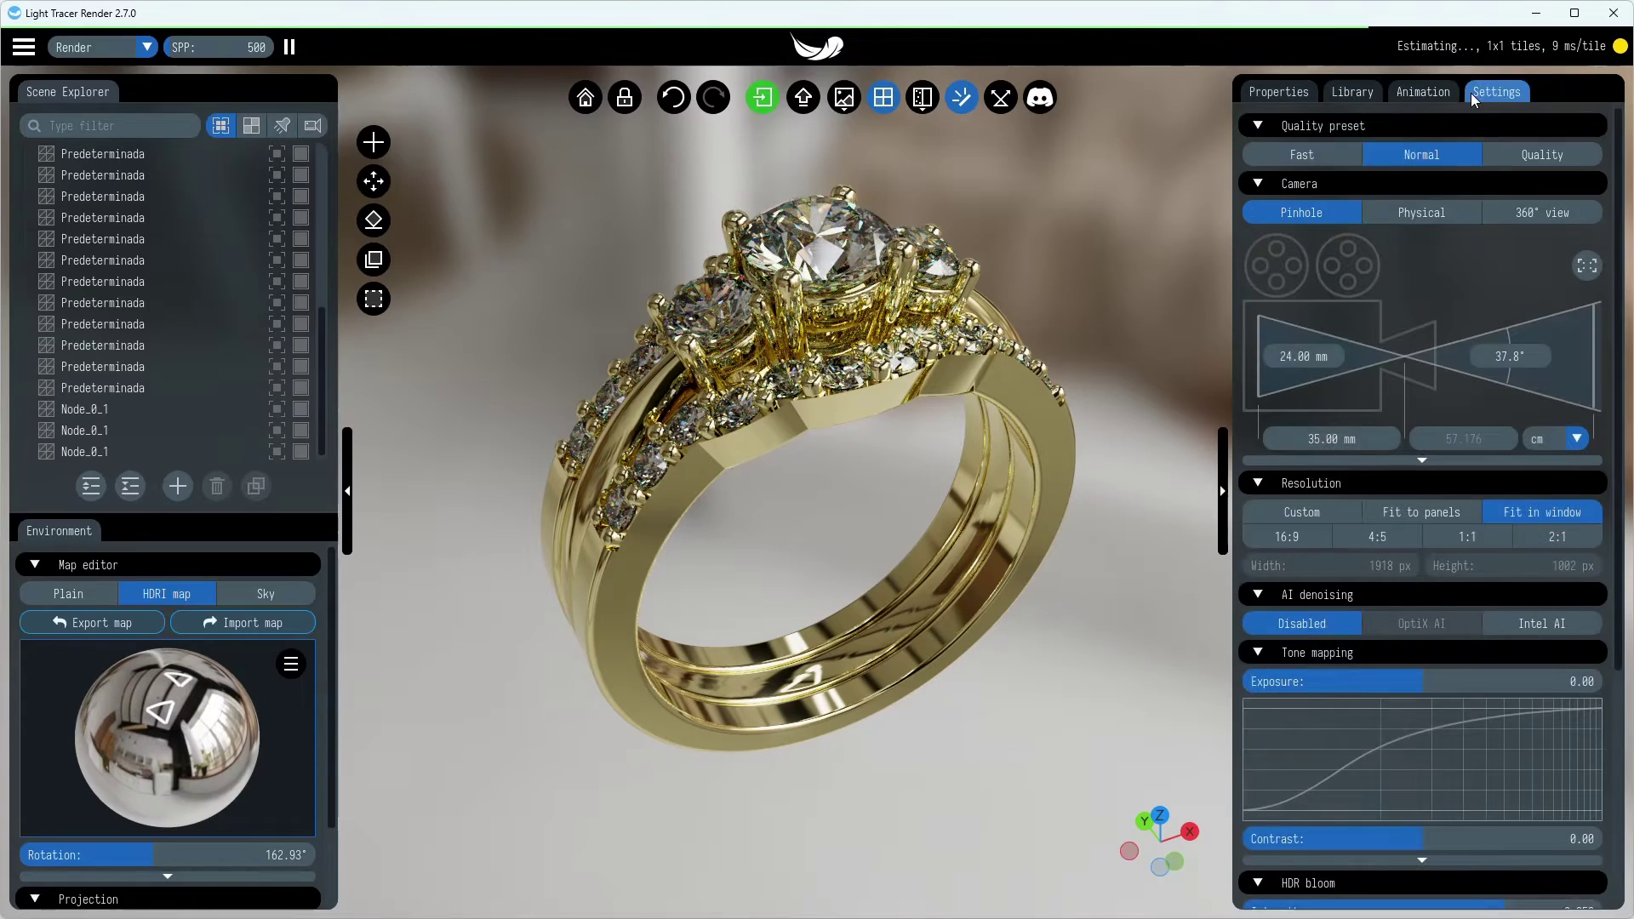
{"action": "left_click", "coordinate": [1507, 153]}
{"action": "scroll", "coordinate": [1351, 413], "scroll_direction": "down", "scroll_amount": 4}
{"action": "left_click_drag", "start_coordinate": [902, 456], "coordinate": [606, 440]}
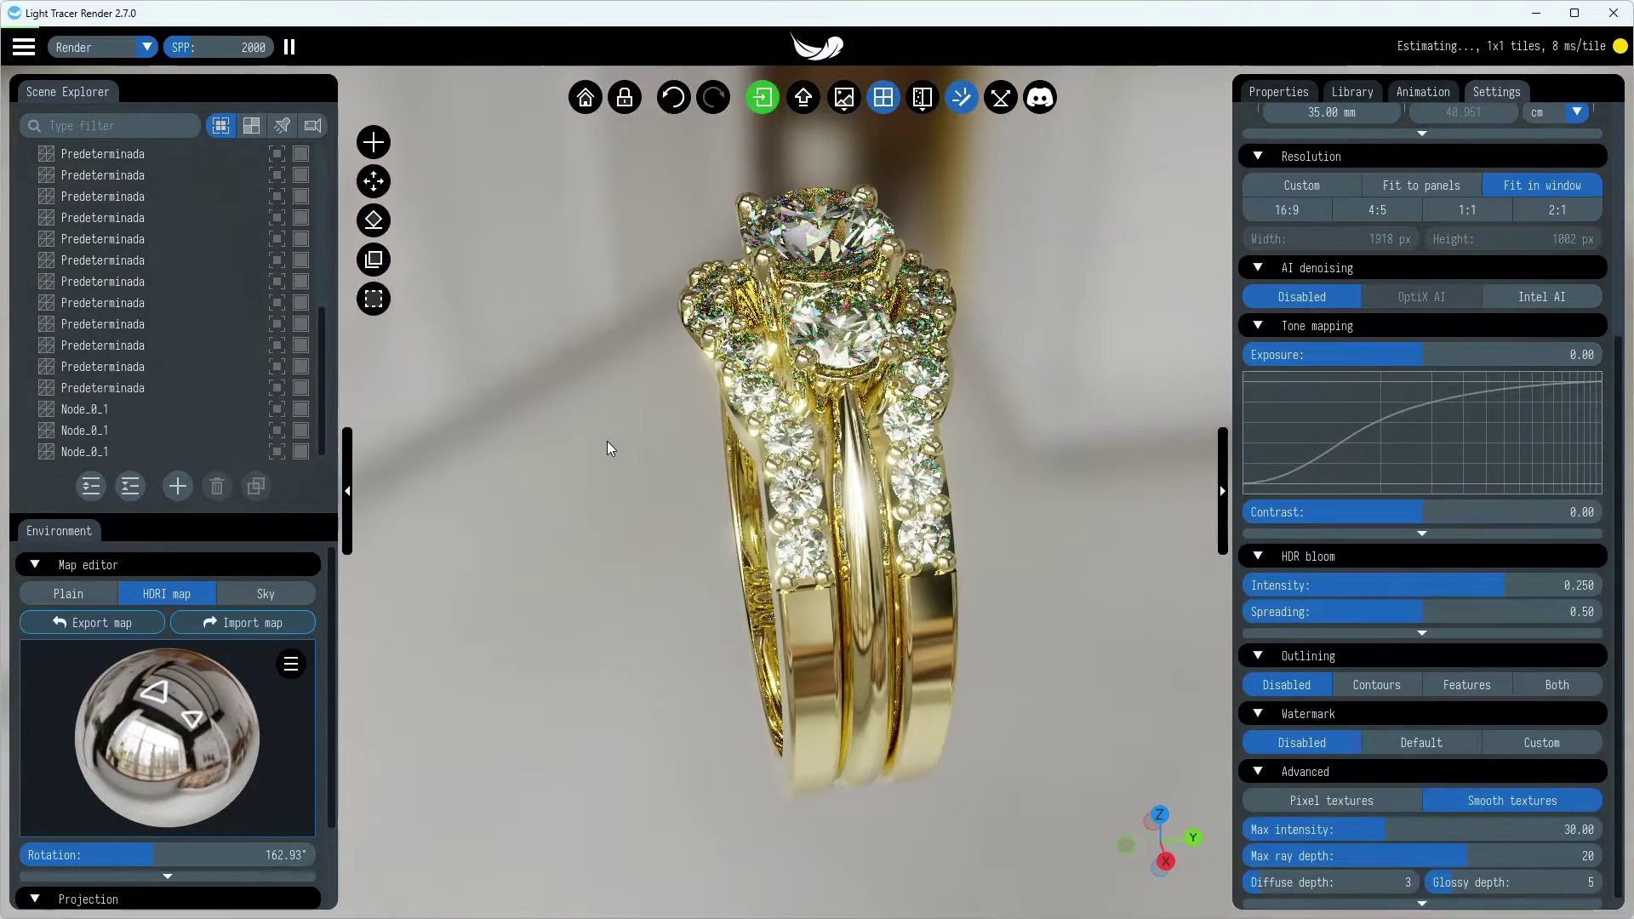
{"action": "scroll", "coordinate": [1483, 789], "scroll_direction": "down", "scroll_amount": 1}
{"action": "left_click_drag", "start_coordinate": [1504, 576], "coordinate": [1456, 575]}
{"action": "left_click_drag", "start_coordinate": [737, 770], "coordinate": [1187, 762]}
{"action": "left_click_drag", "start_coordinate": [1086, 492], "coordinate": [983, 466]}
{"action": "scroll", "coordinate": [983, 466], "scroll_direction": "up", "scroll_amount": 5}
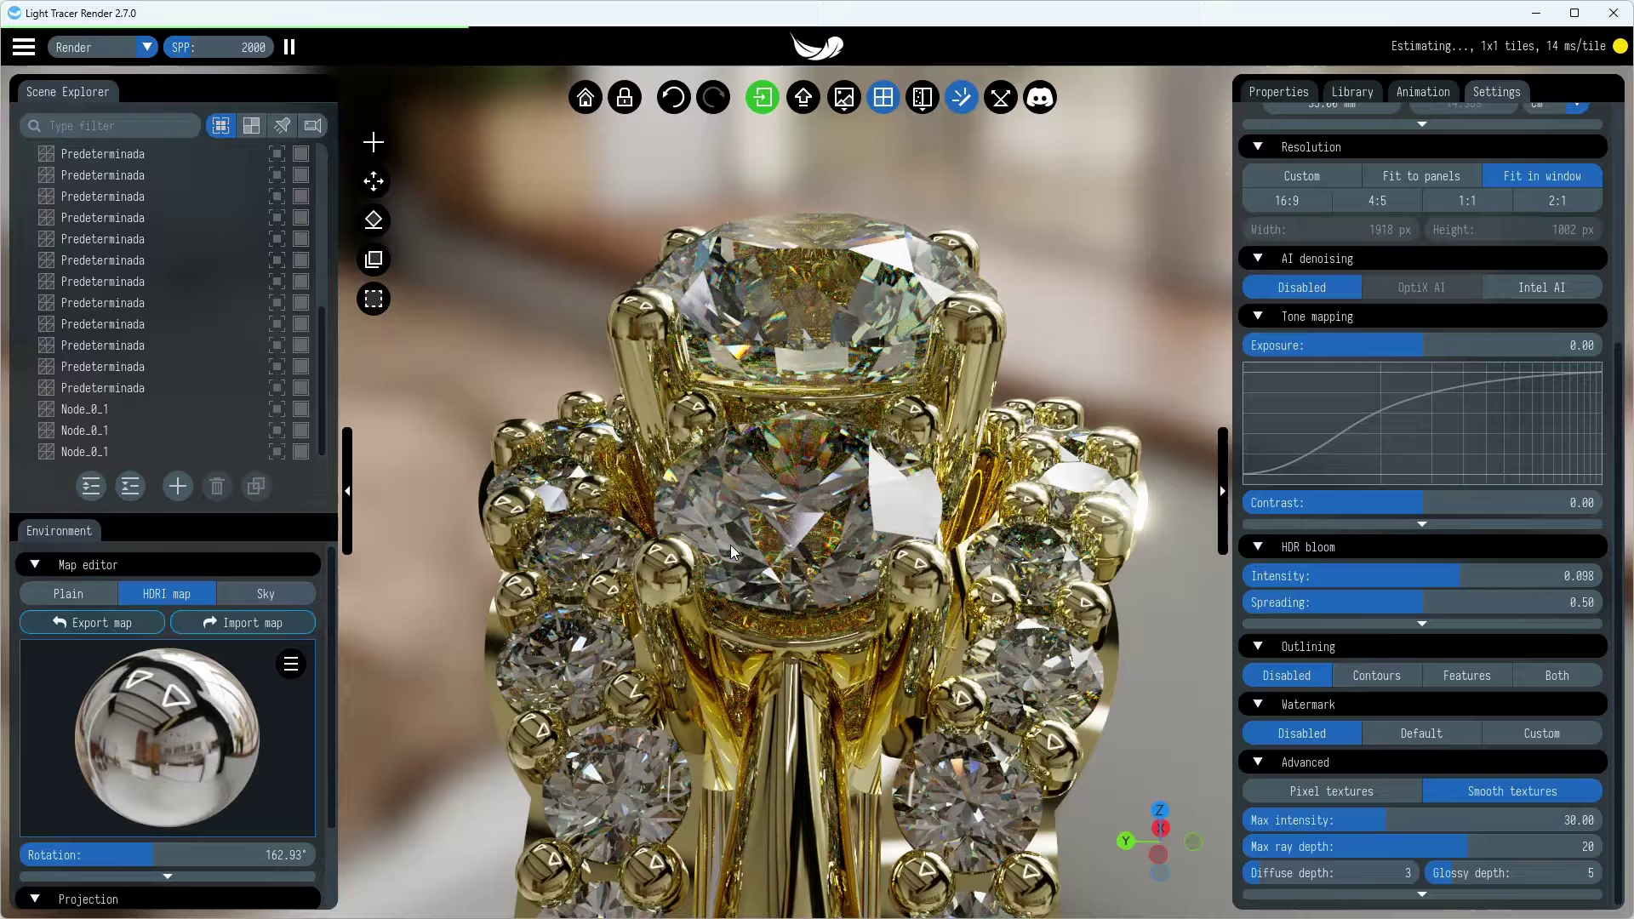
Set the diamond glass to Isolated lighting after comparing it with In-scene lighting
{"action": "left_click", "coordinate": [759, 491]}
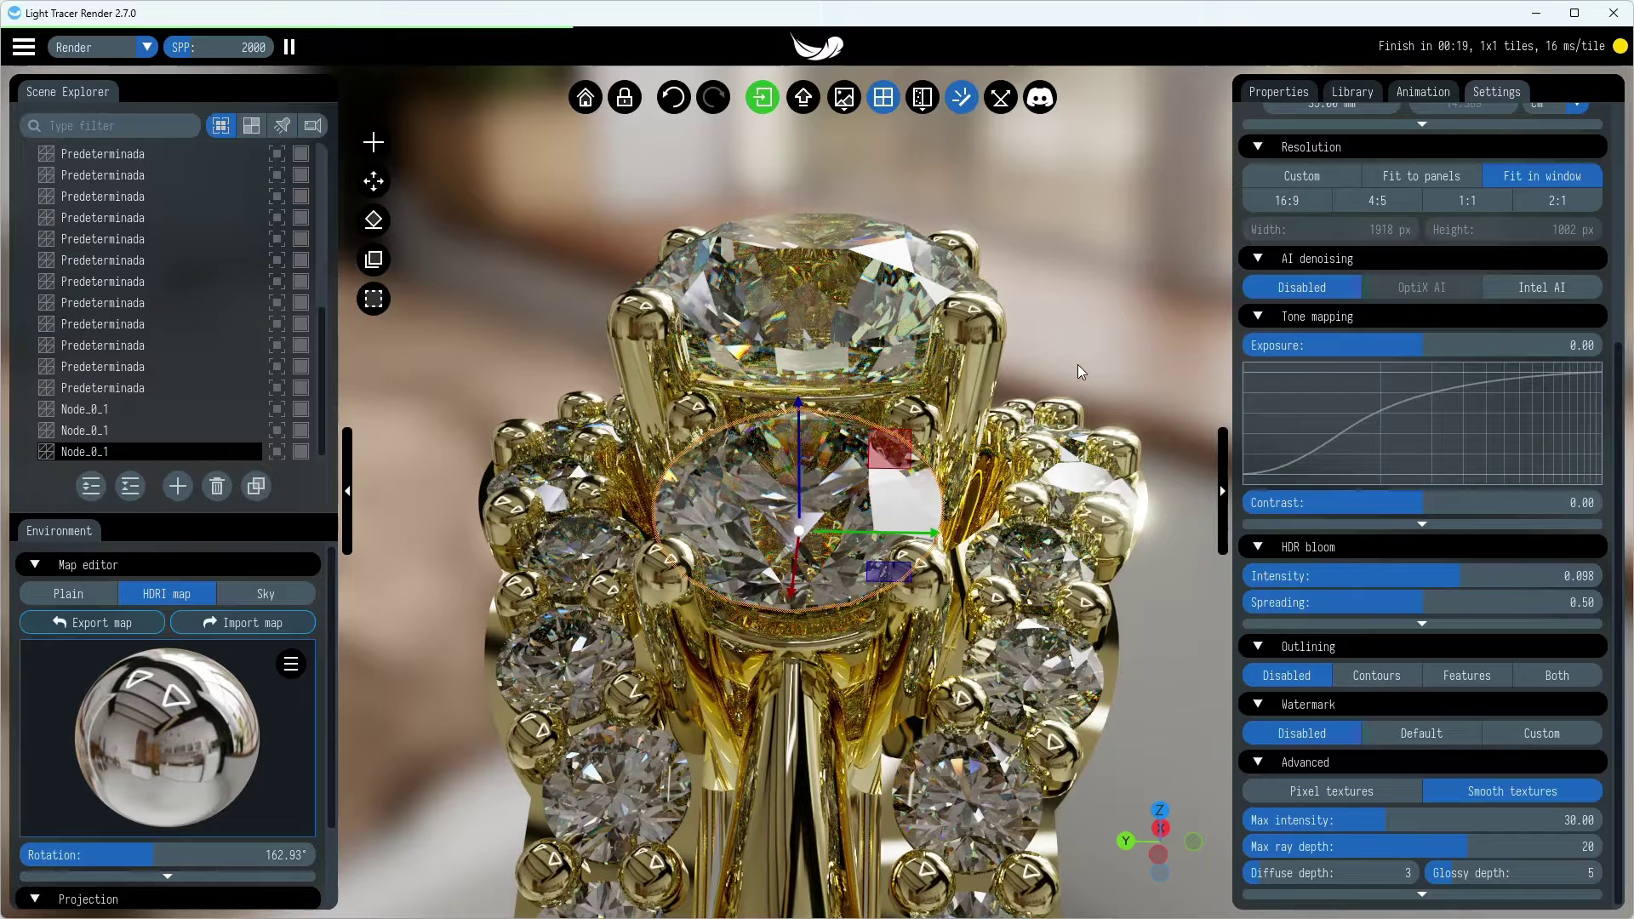
{"action": "left_click", "coordinate": [1281, 89]}
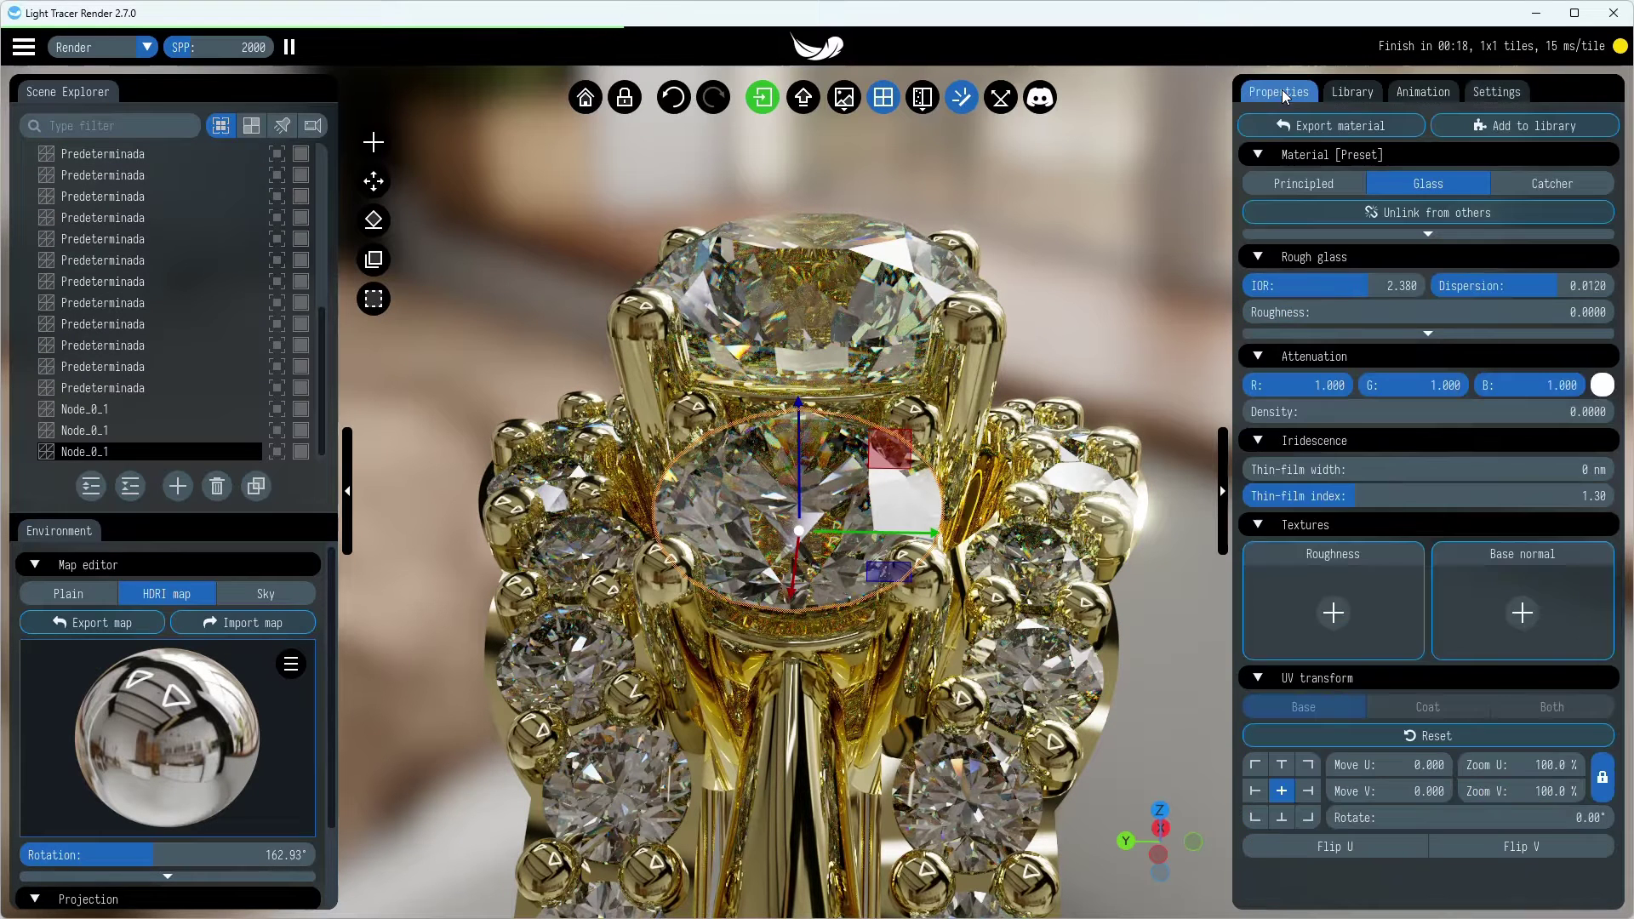
{"action": "left_click", "coordinate": [1409, 235]}
{"action": "left_click", "coordinate": [1491, 283]}
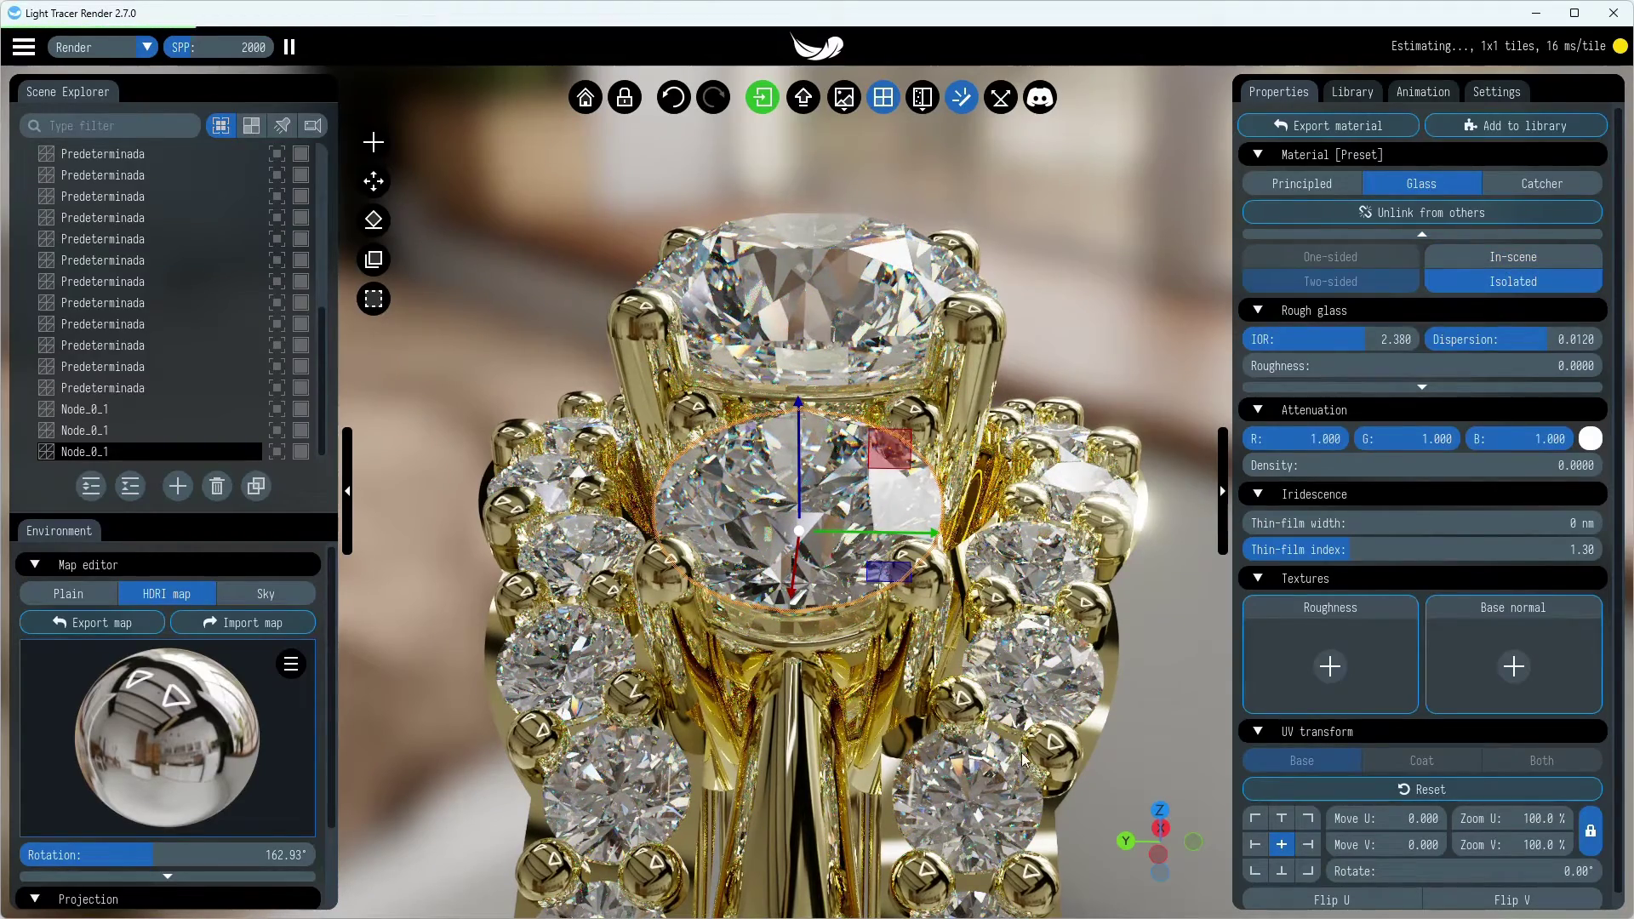
{"action": "left_click_drag", "start_coordinate": [1024, 760], "coordinate": [1218, 522]}
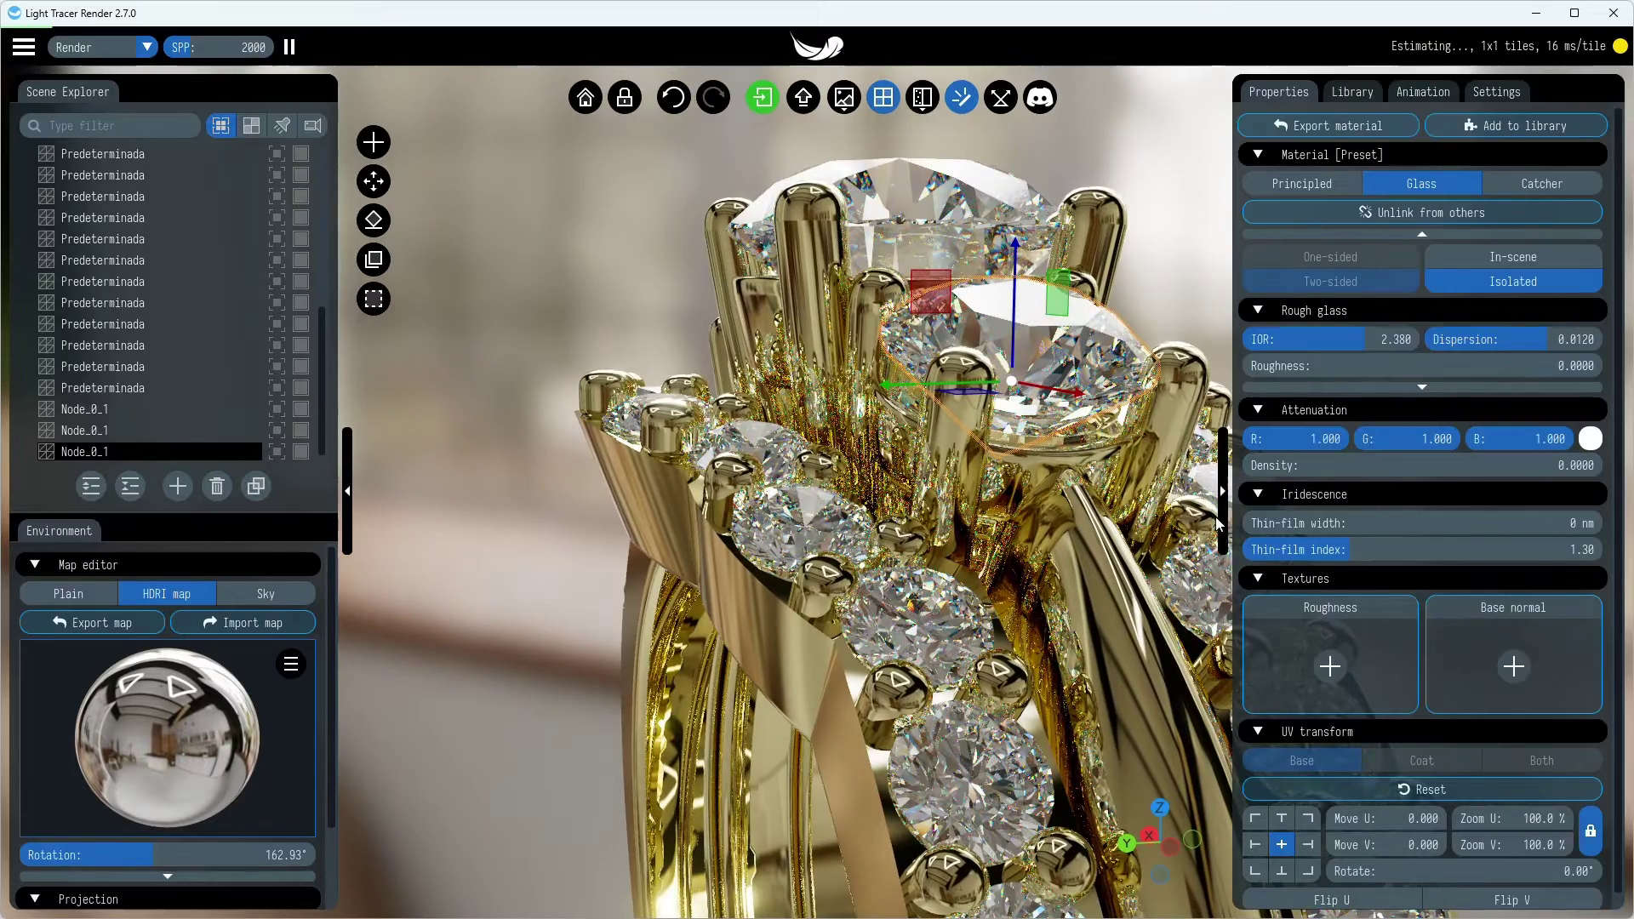
{"action": "left_click", "coordinate": [1473, 264]}
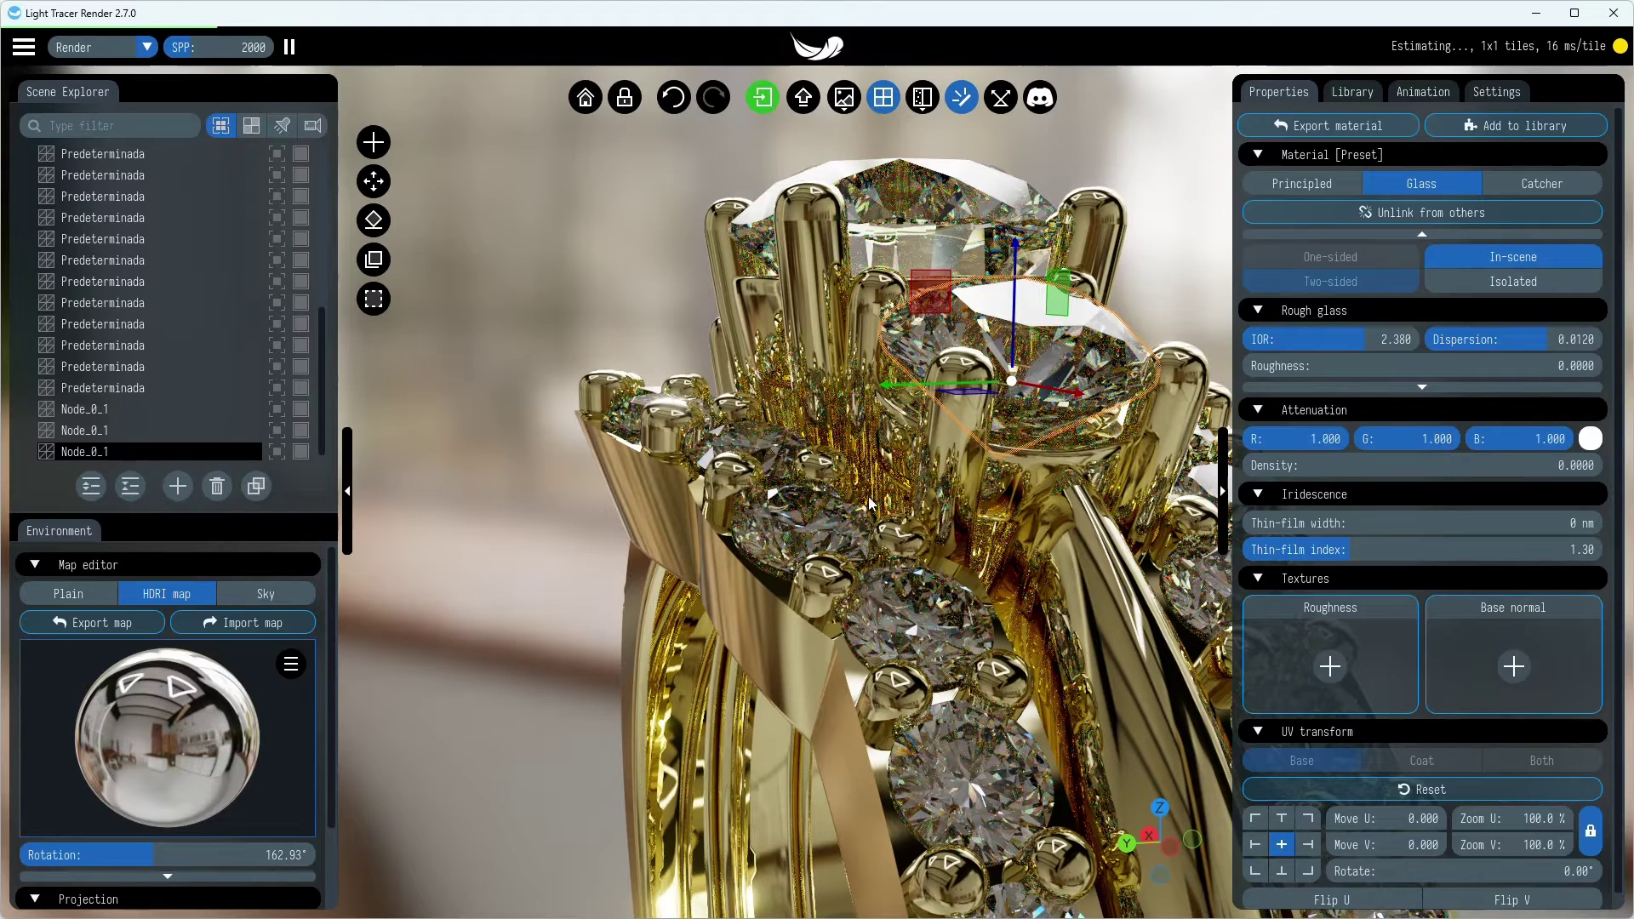
{"action": "left_click", "coordinate": [1468, 283]}
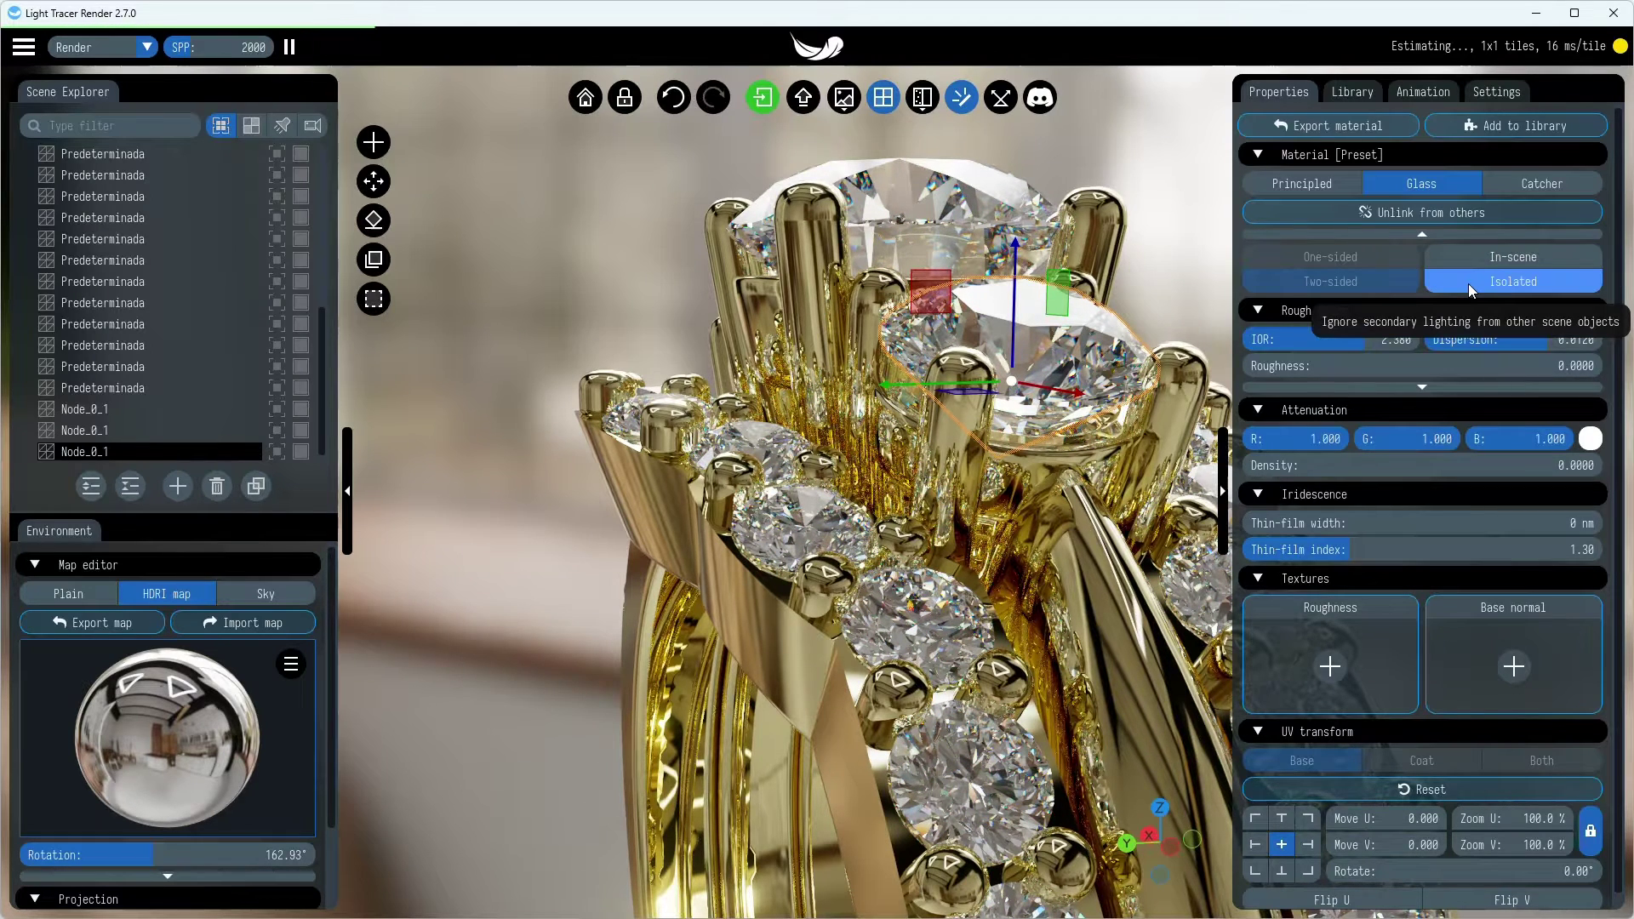
Place a plane label inside the ring band using map.png as its opacity and normal texture
{"action": "left_click", "coordinate": [1192, 206]}
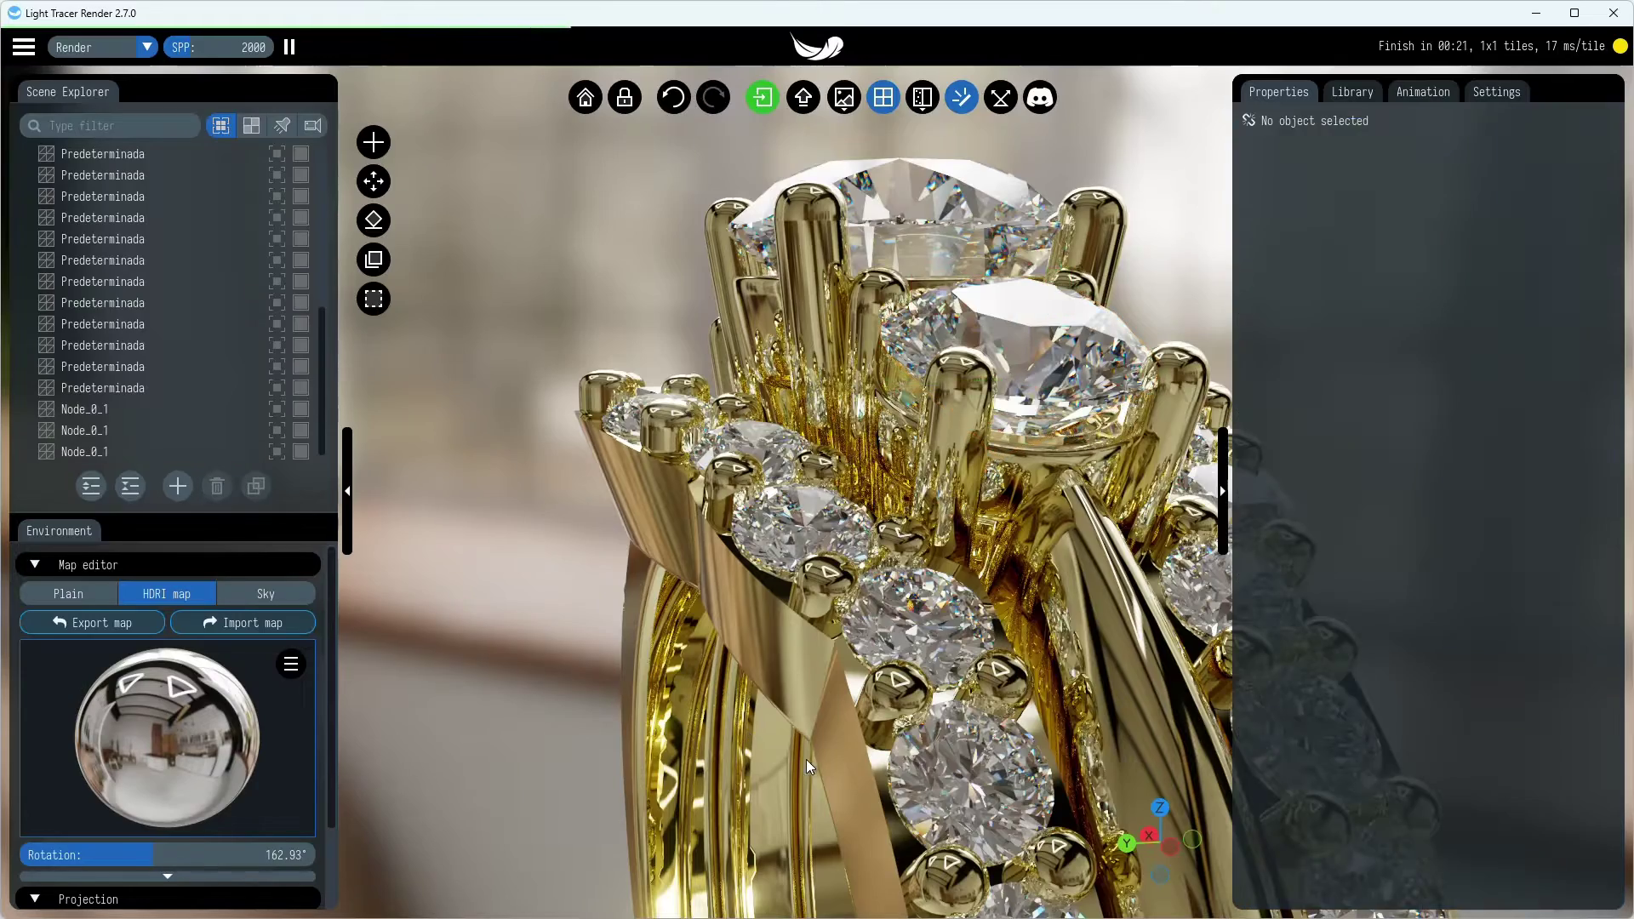
{"action": "left_click_drag", "start_coordinate": [805, 759], "coordinate": [1039, 738]}
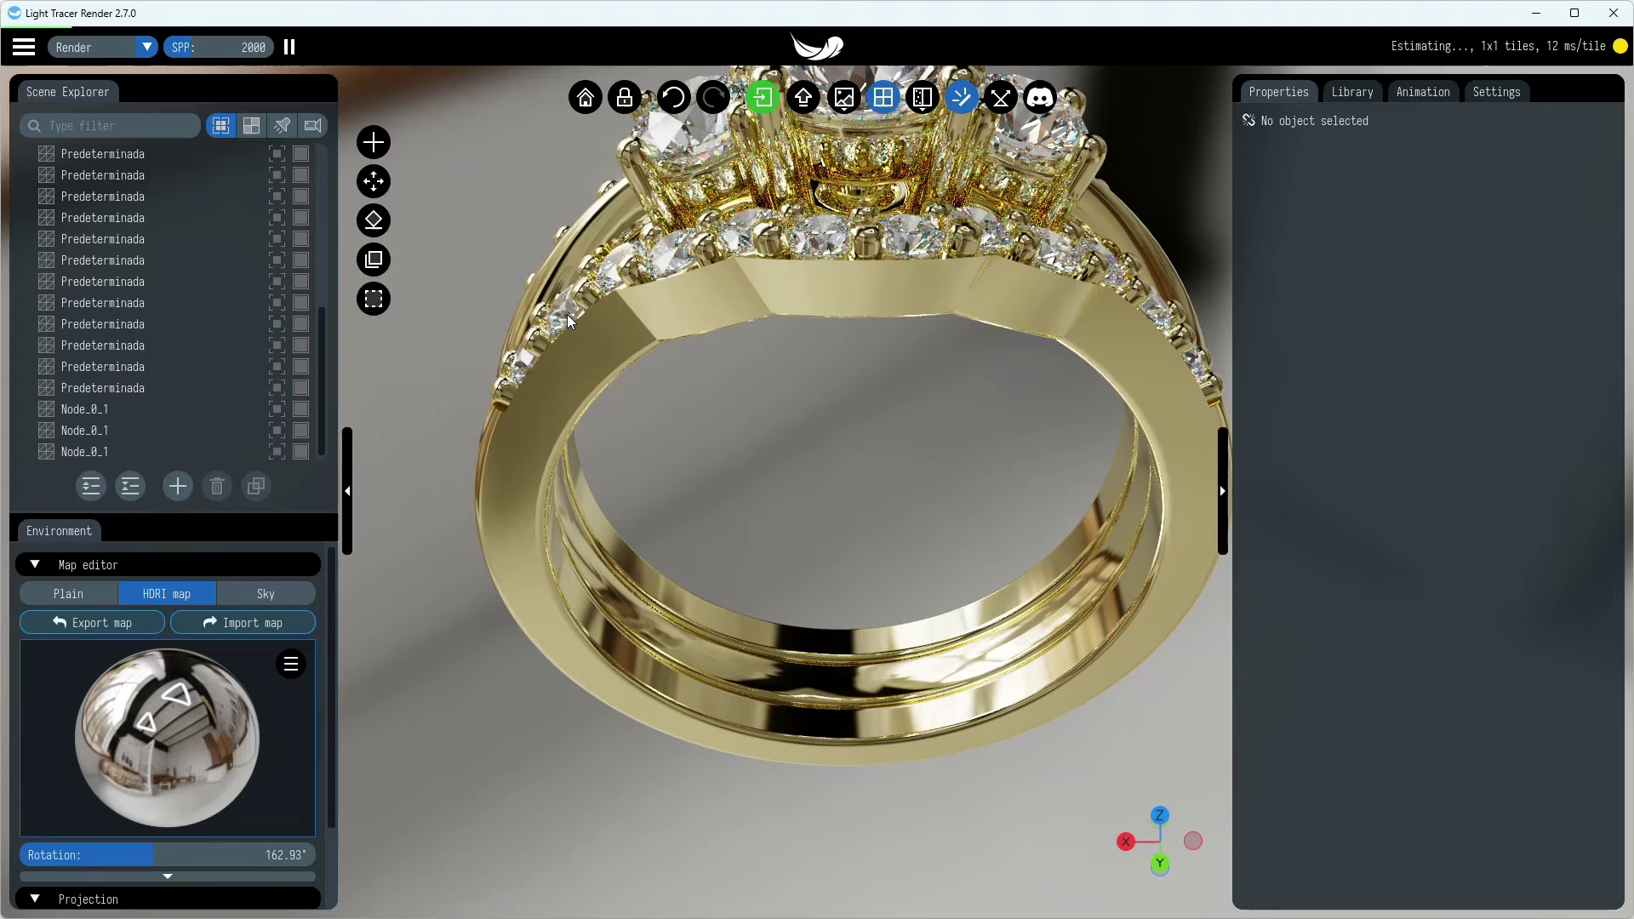
{"action": "left_click", "coordinate": [373, 142]}
{"action": "left_click_drag", "start_coordinate": [434, 388], "coordinate": [849, 601]}
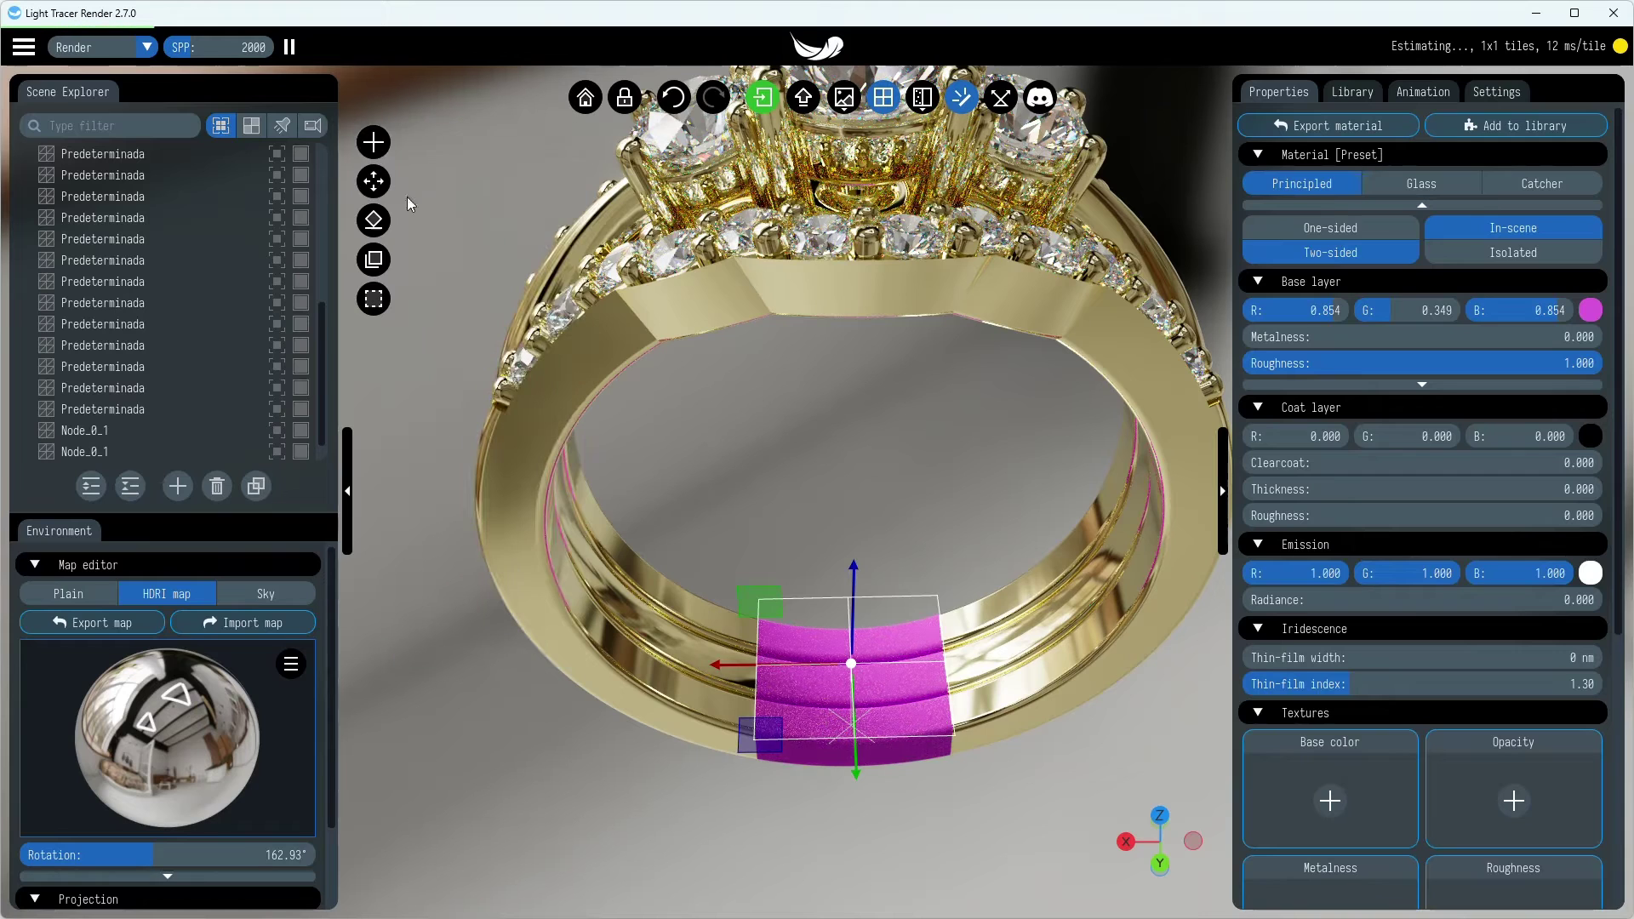
{"action": "scroll", "coordinate": [1249, 790], "scroll_direction": "down", "scroll_amount": 3}
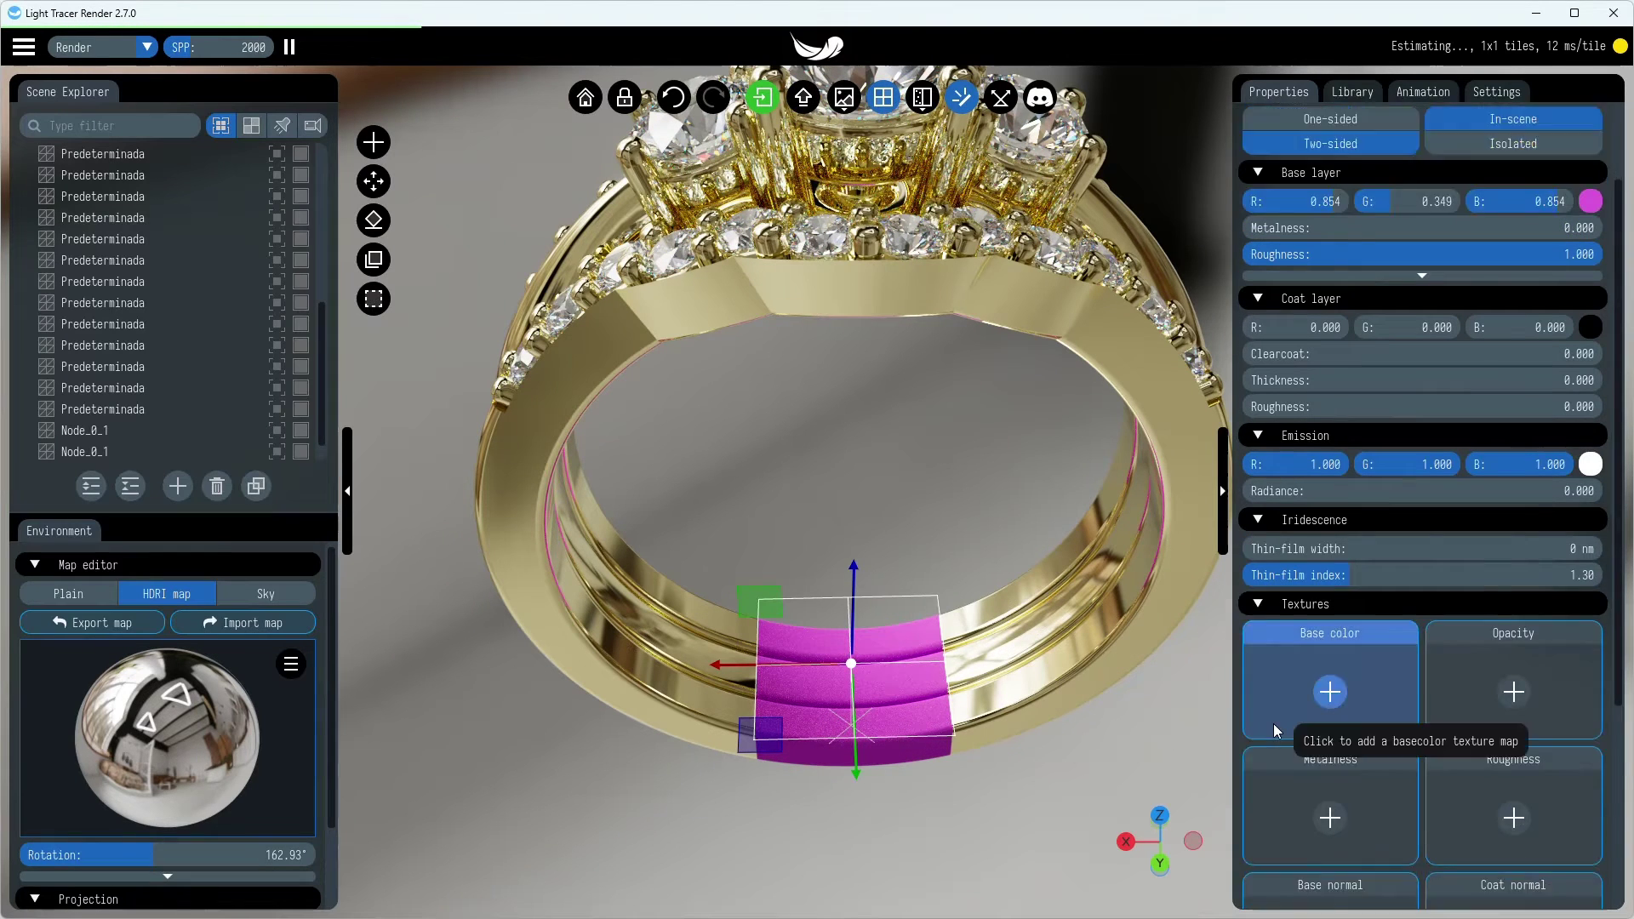
{"action": "left_click_drag", "start_coordinate": [1626, 432], "coordinate": [1360, 813]}
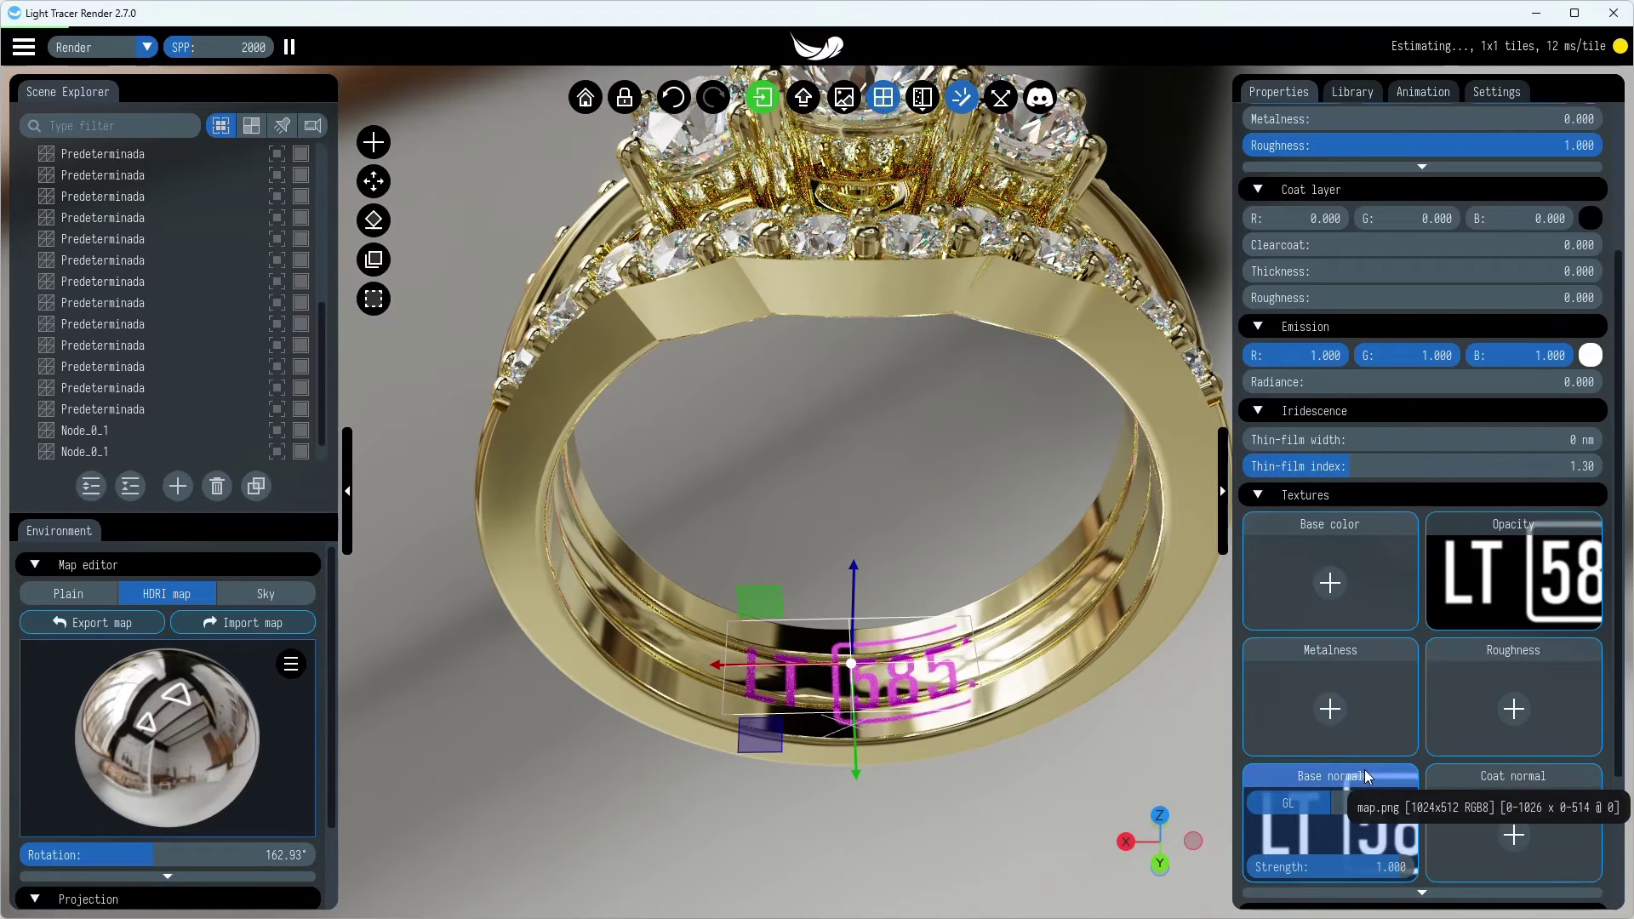
Paste the band's gold material onto the LT 585 label and give it a dark gold colour
{"action": "left_click", "coordinate": [1142, 626]}
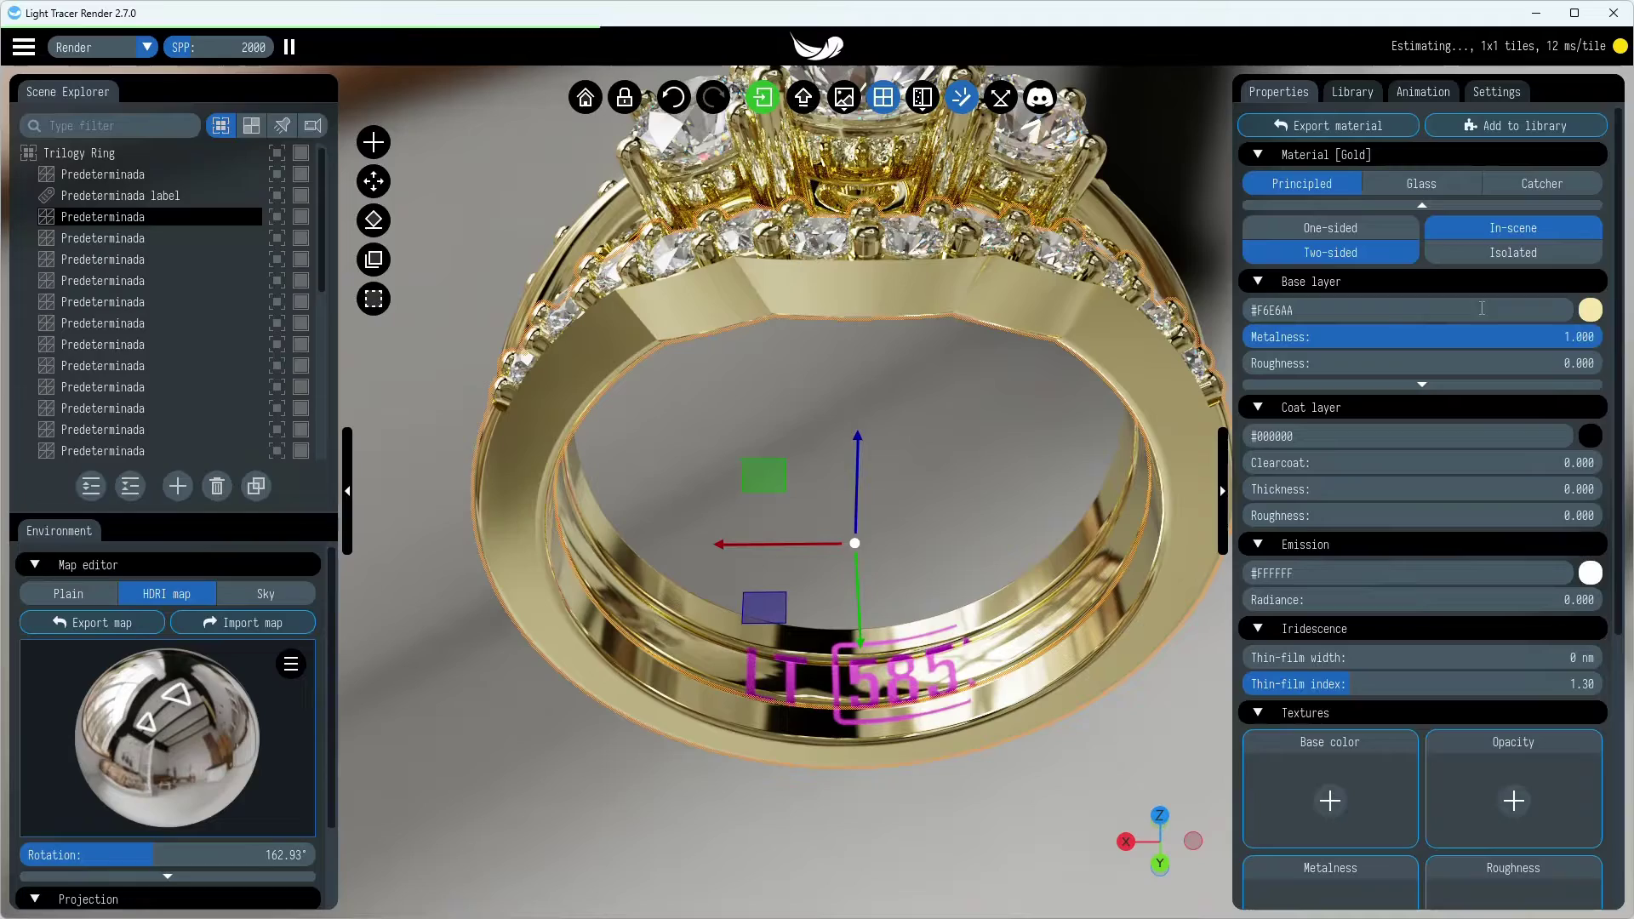
{"action": "left_click", "coordinate": [1256, 311]}
{"action": "left_click", "coordinate": [916, 677]}
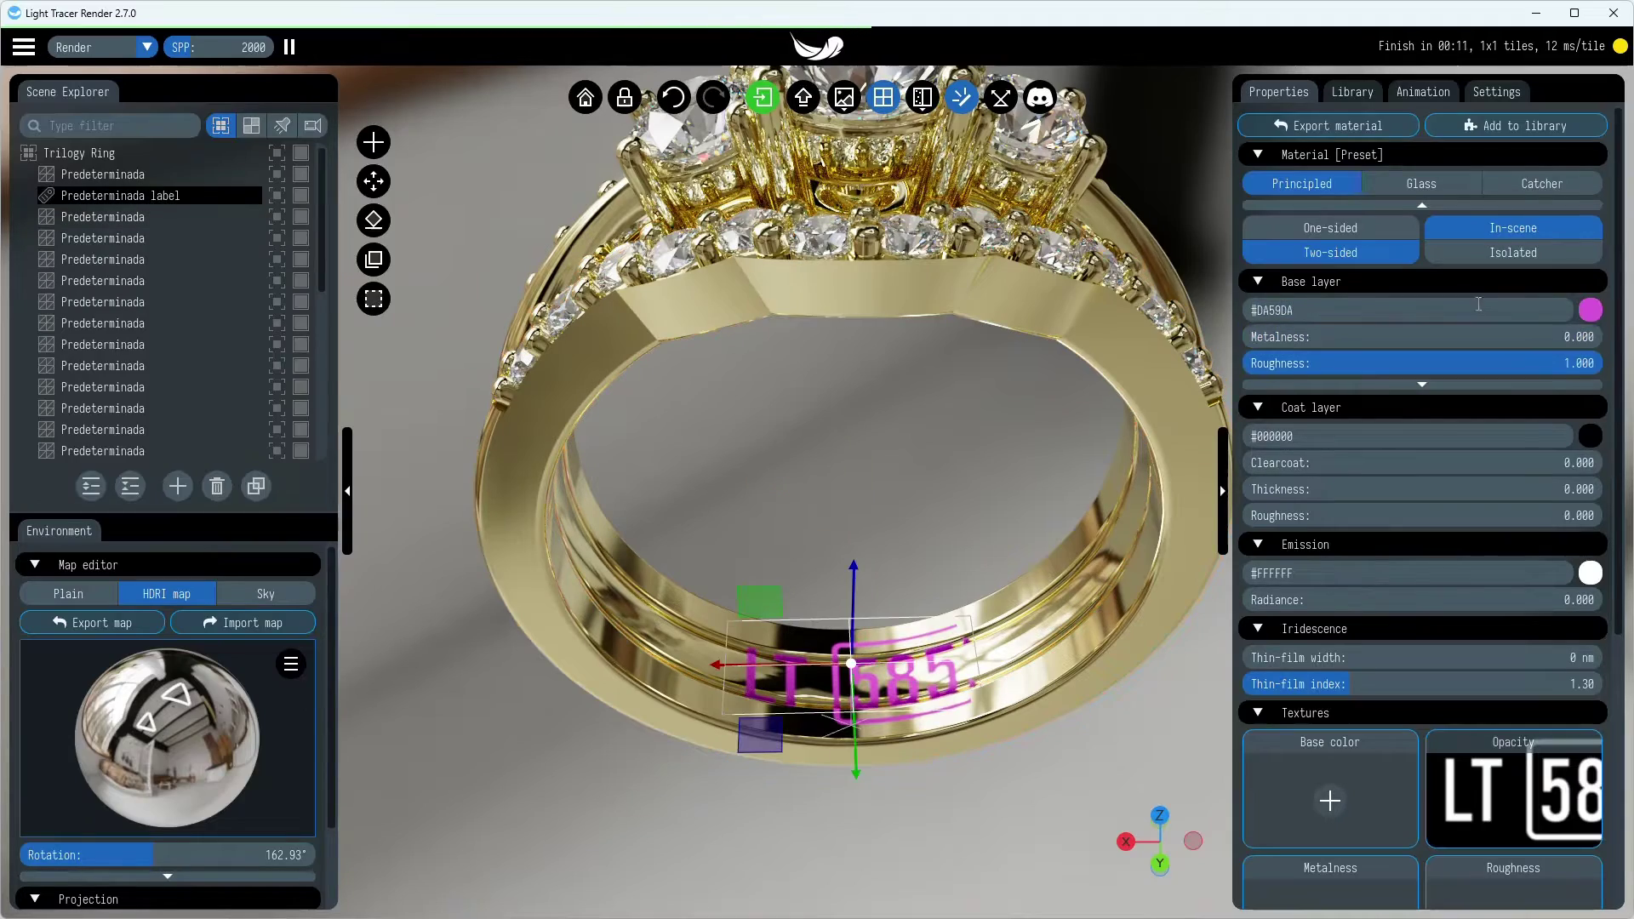
{"action": "key", "text": "ctrl+v"}
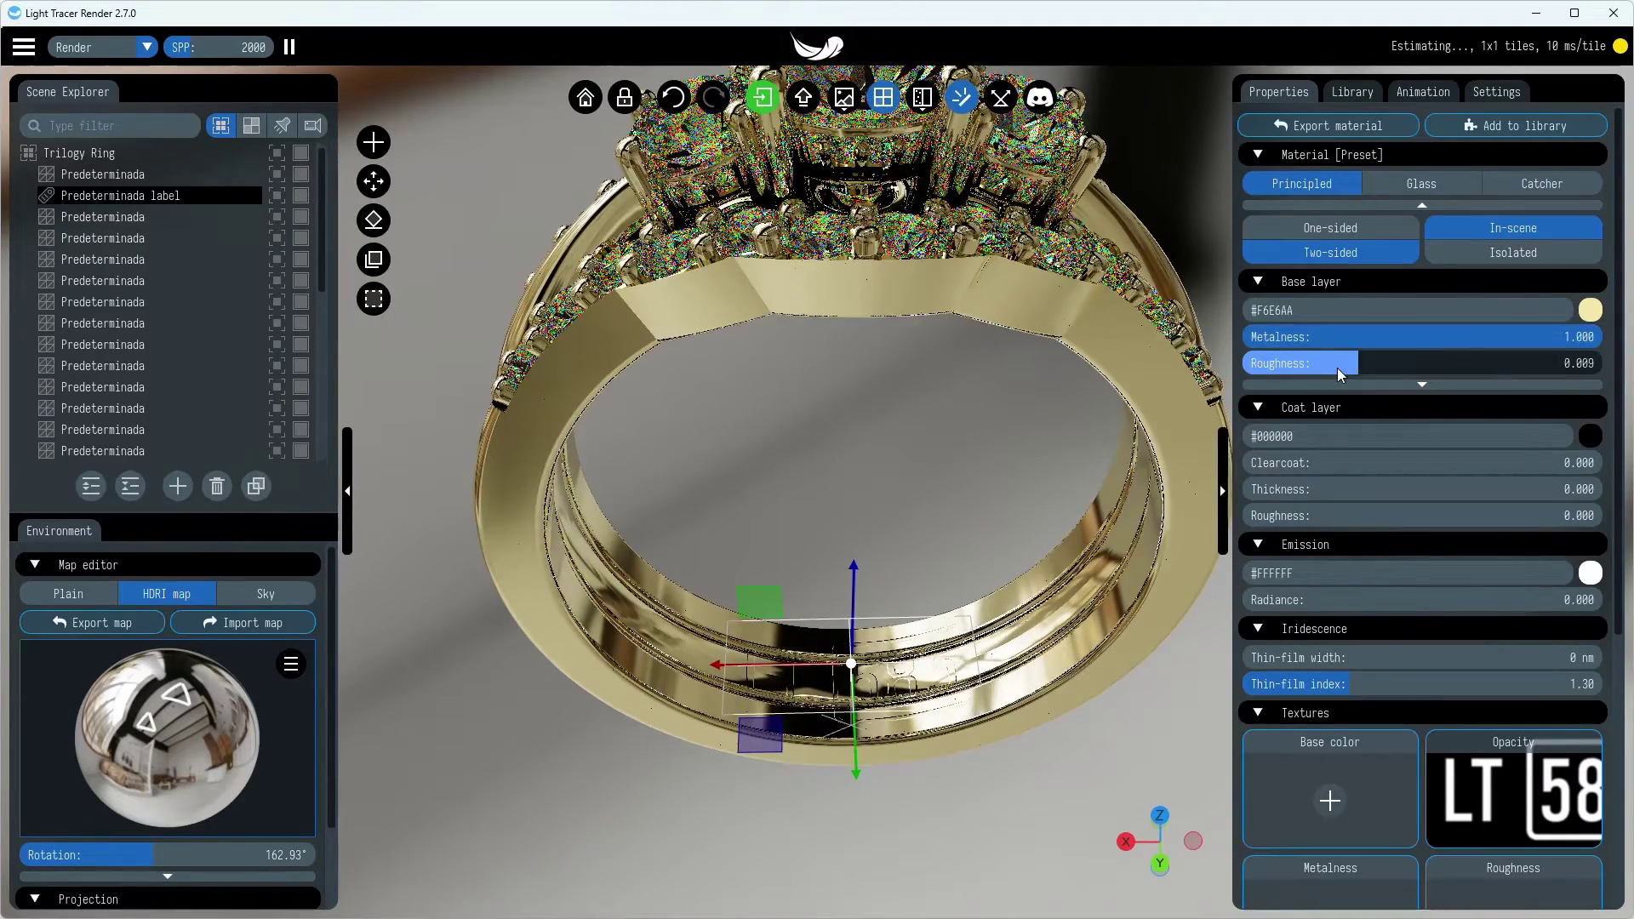
{"action": "left_click", "coordinate": [1589, 310]}
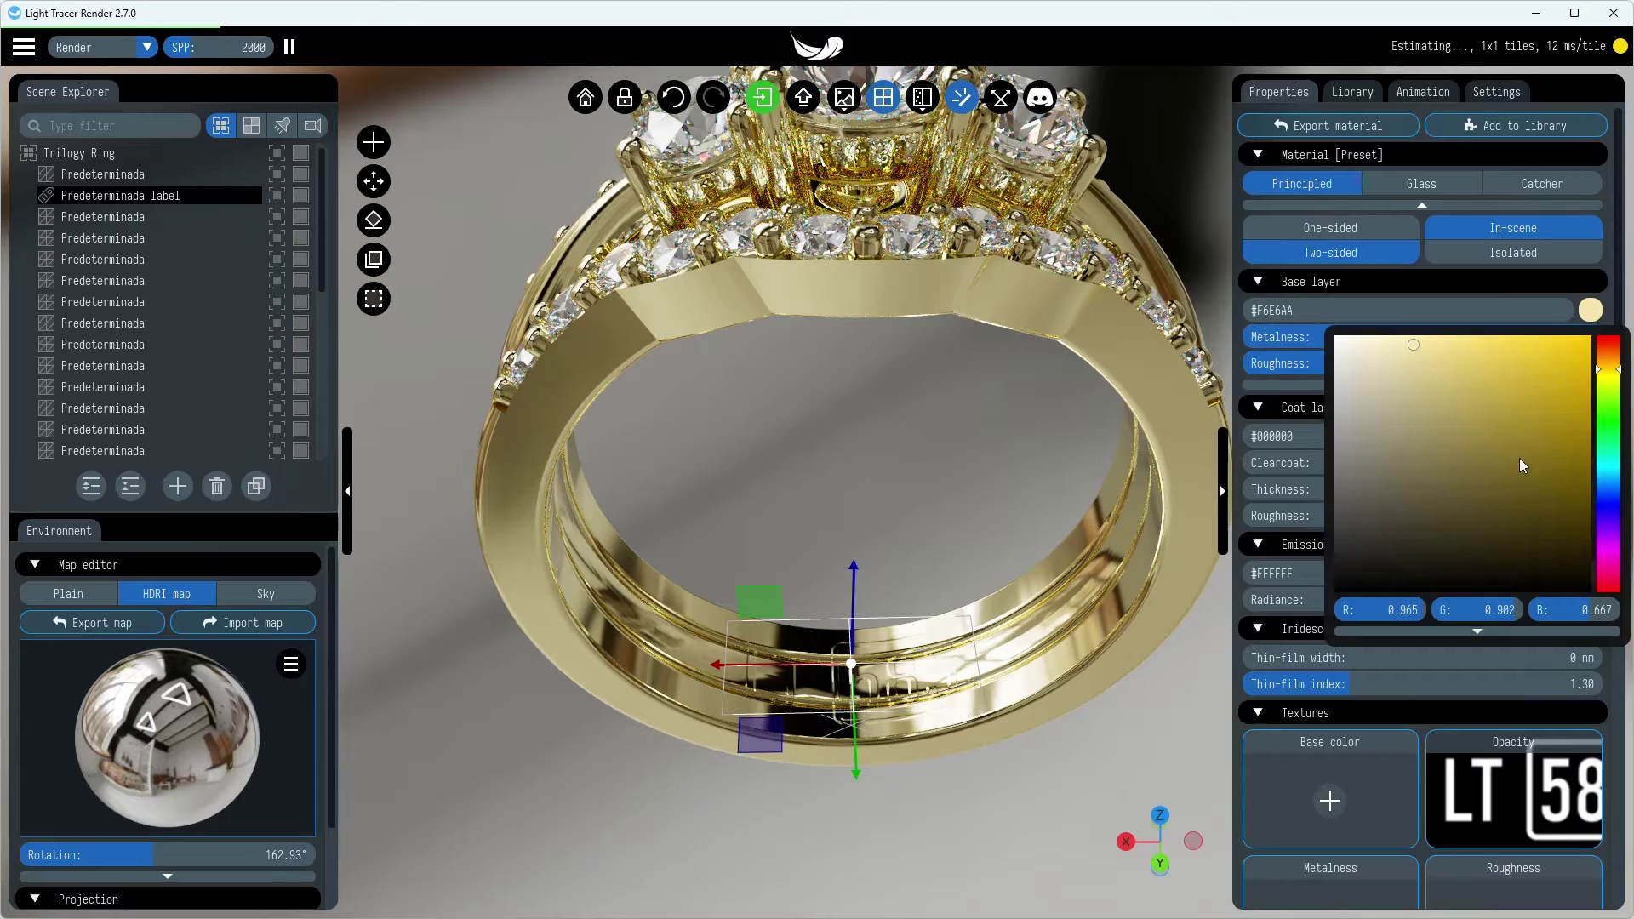
{"action": "left_click", "coordinate": [1482, 497]}
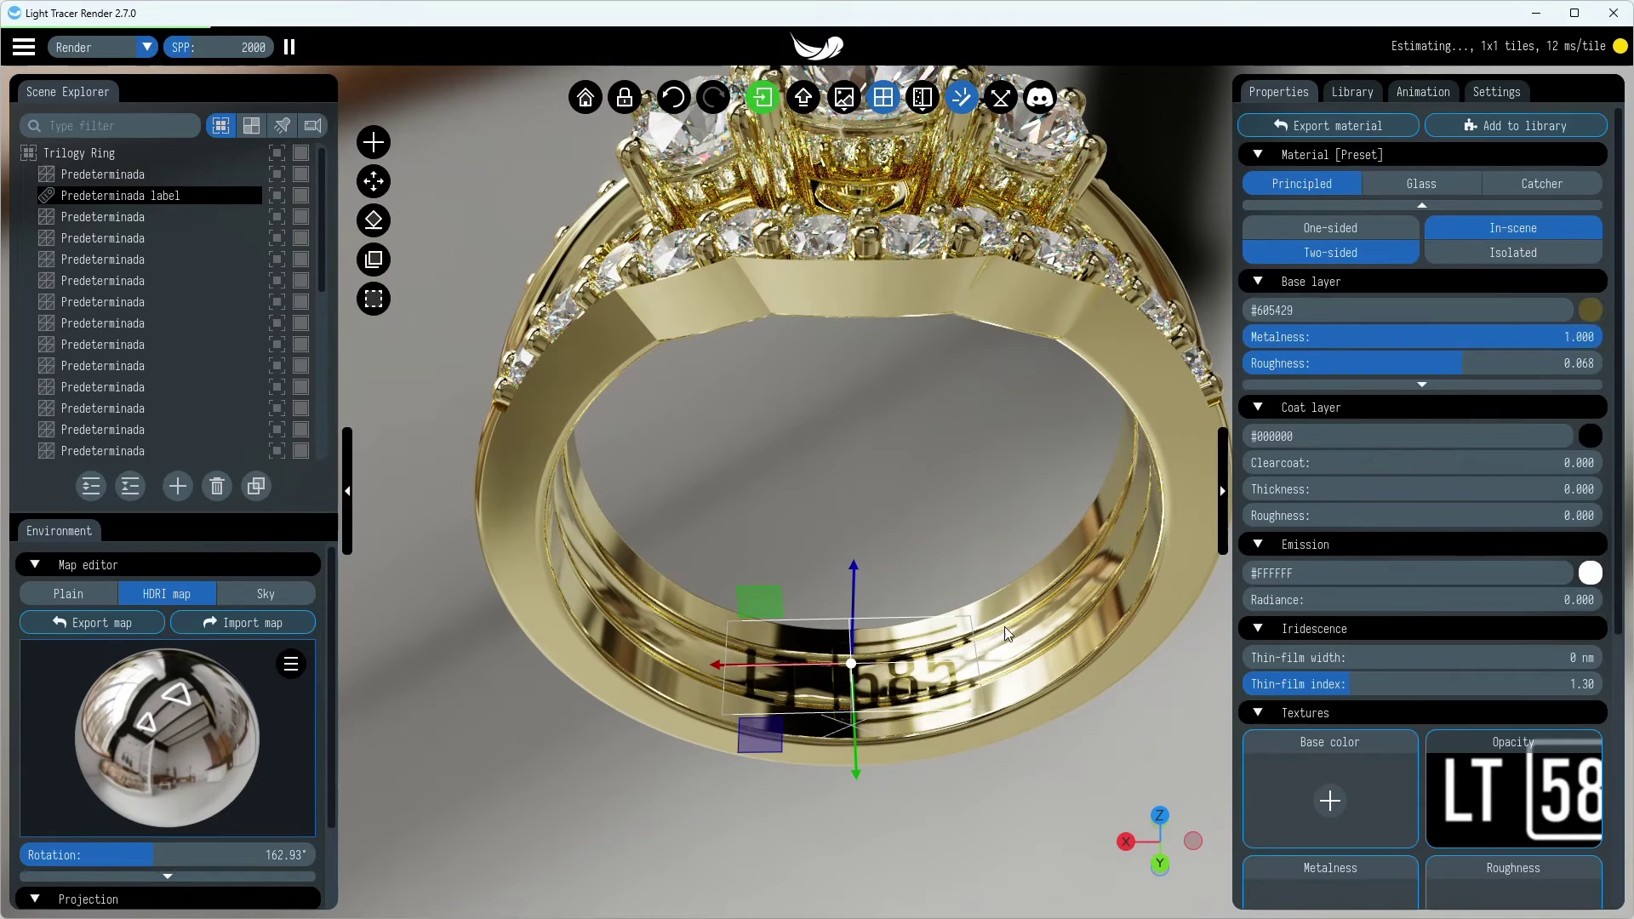
Shrink the label to about half size and set its base colour to gold #917C2D
{"action": "left_click", "coordinate": [959, 644]}
{"action": "left_click", "coordinate": [958, 644]}
{"action": "left_click_drag", "start_coordinate": [959, 644], "coordinate": [806, 595]}
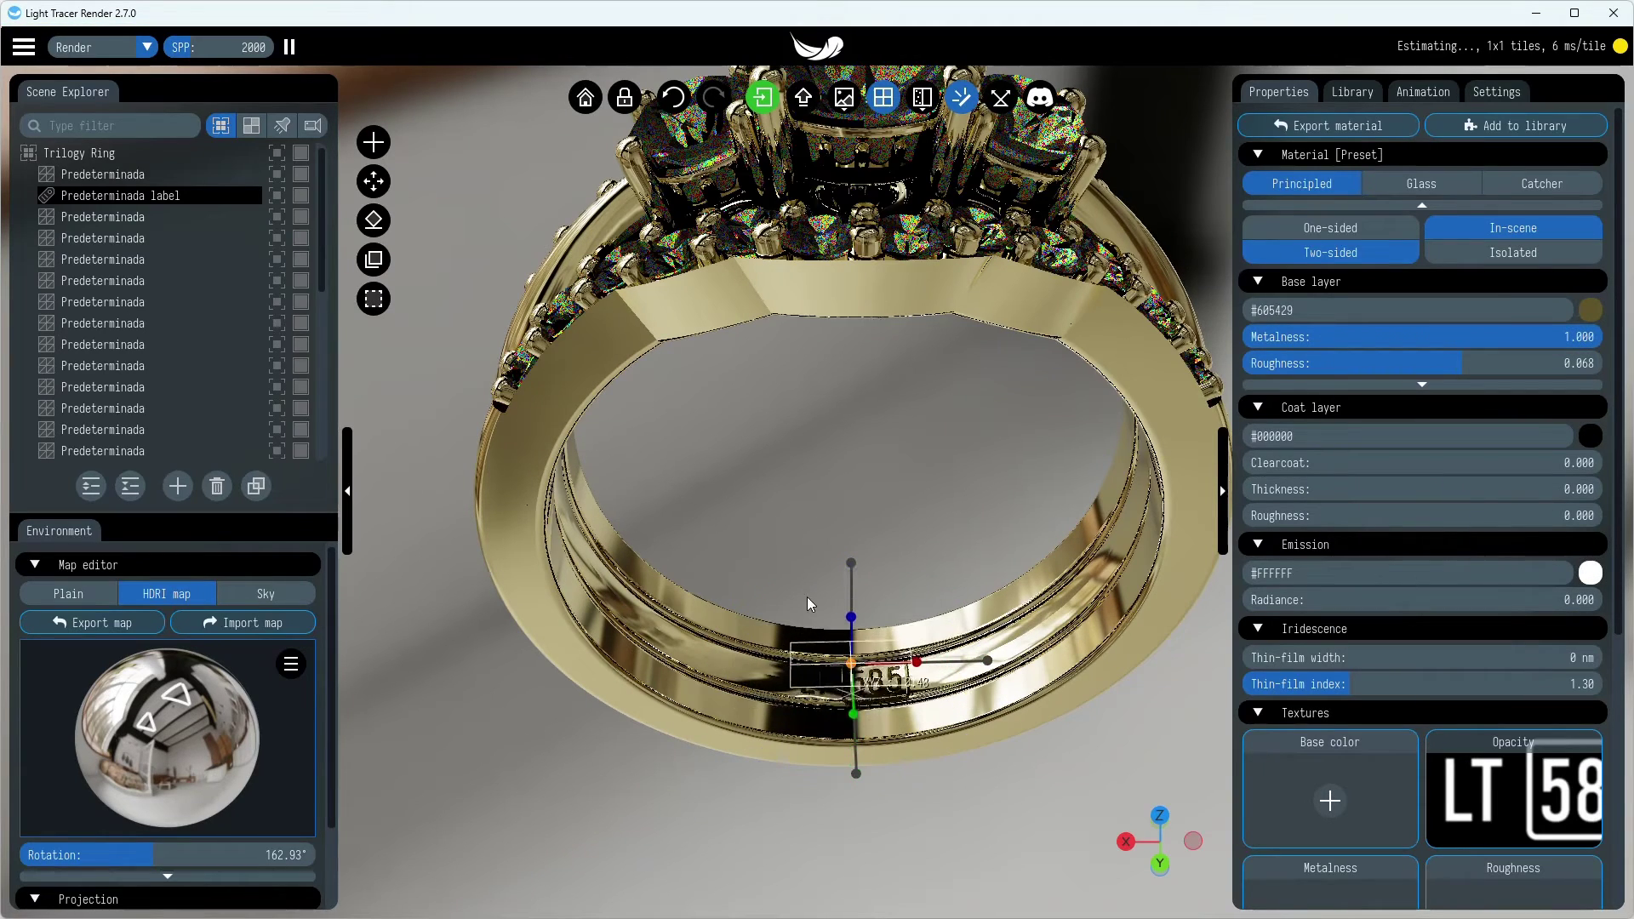
{"action": "left_click", "coordinate": [1589, 309]}
{"action": "left_click", "coordinate": [1512, 446]}
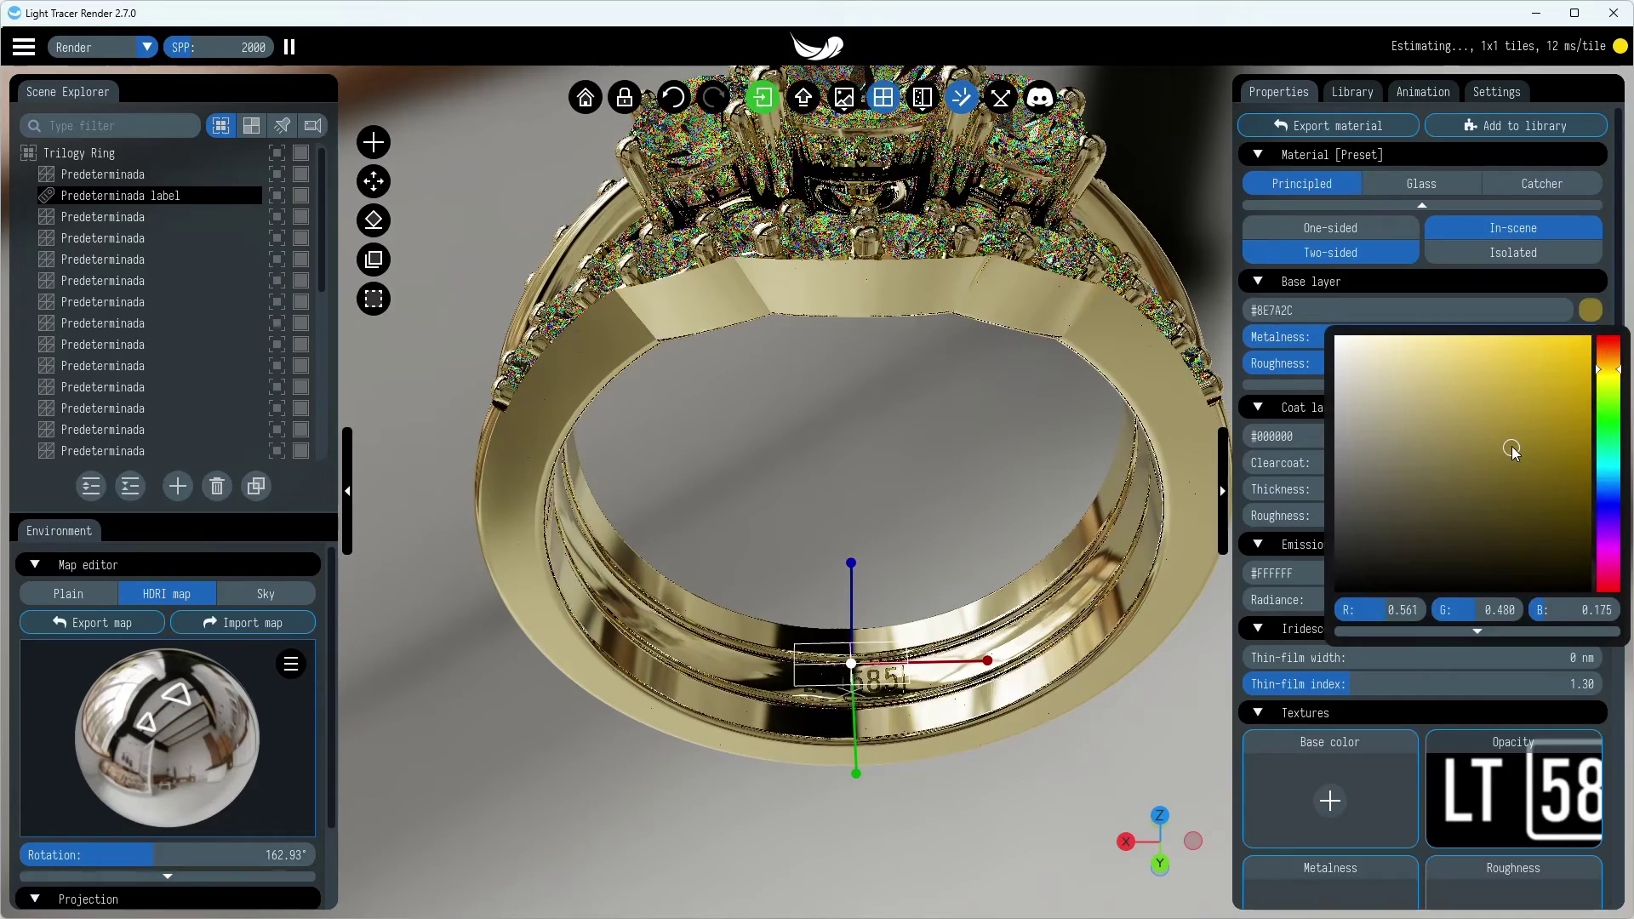
{"action": "left_click_drag", "start_coordinate": [1205, 129], "coordinate": [980, 753]}
{"action": "left_click", "coordinate": [957, 510]}
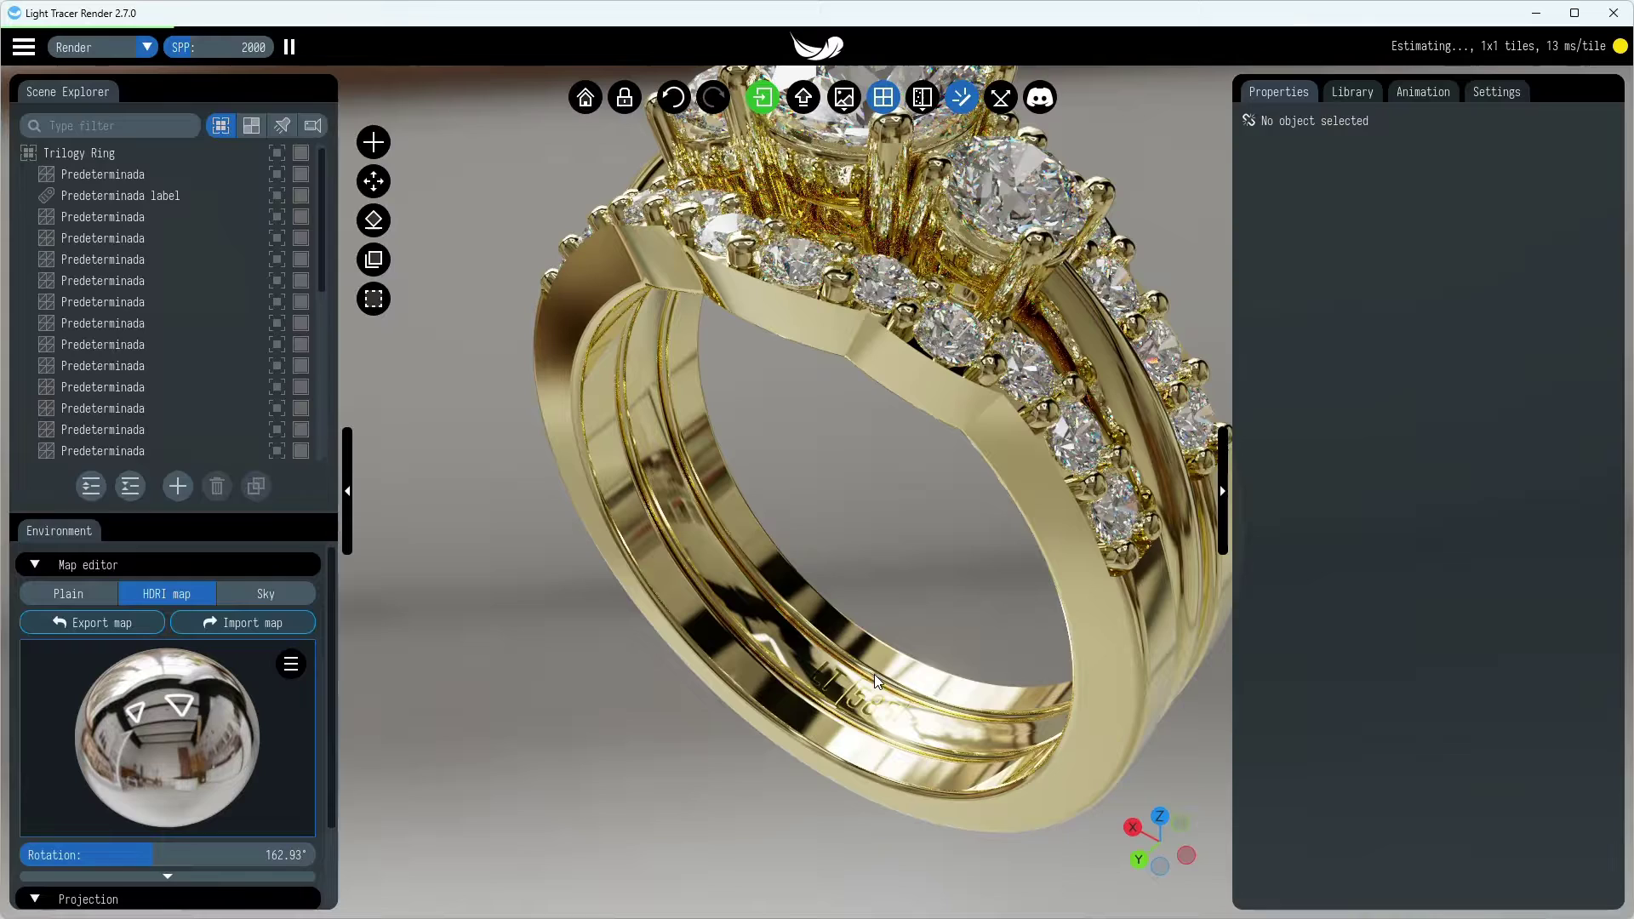
{"action": "left_click", "coordinate": [856, 694]}
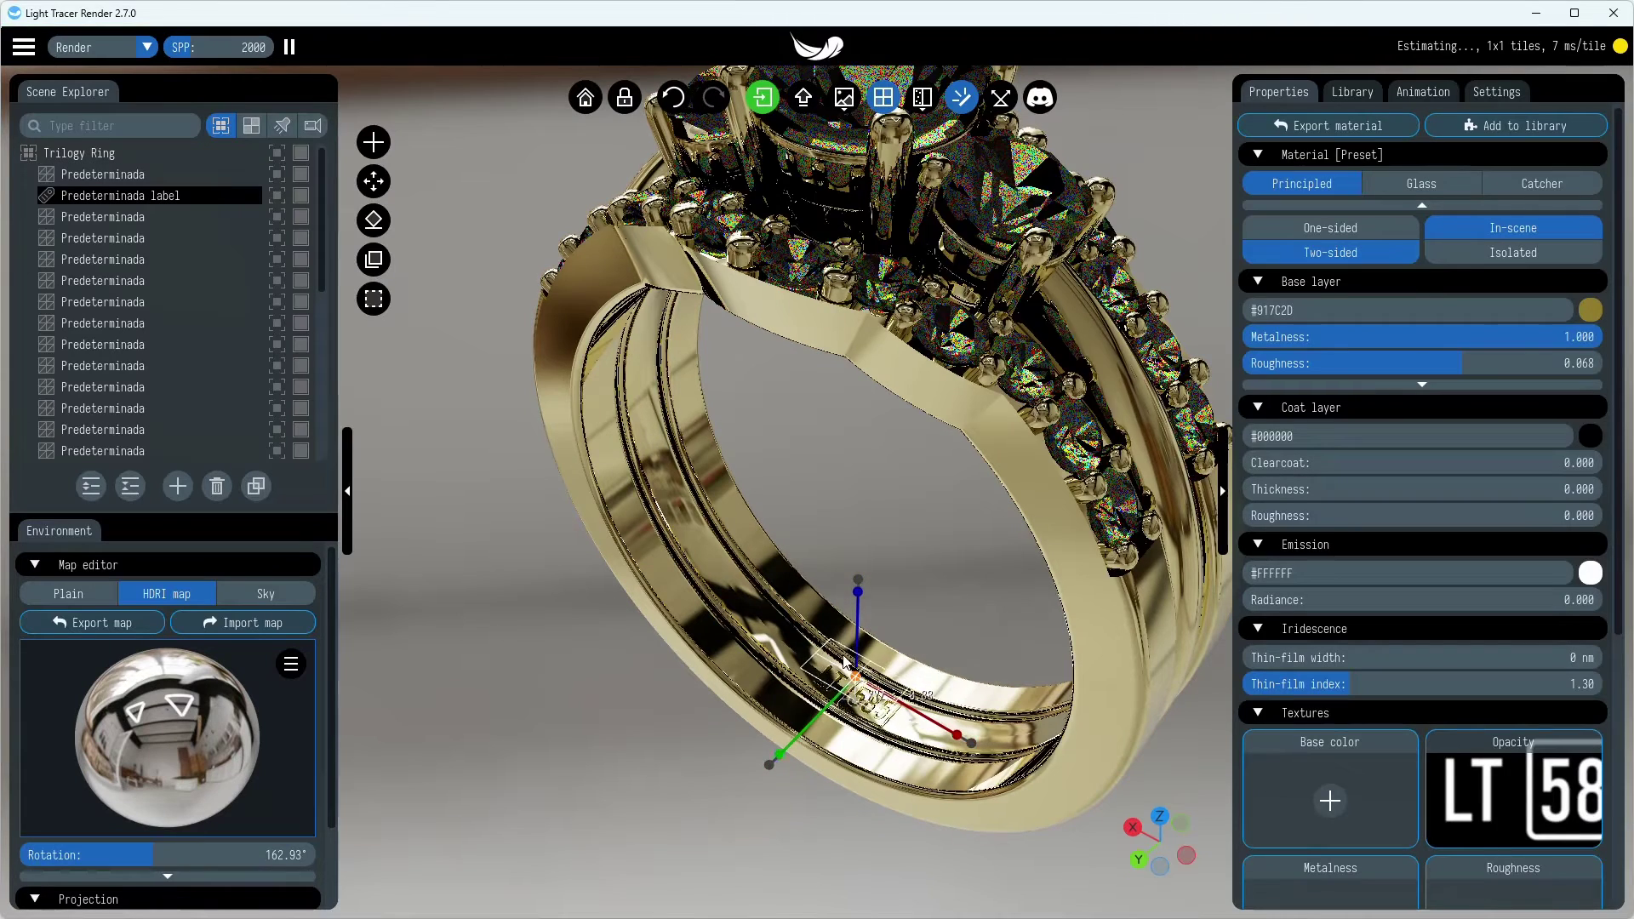
Deselect the label, then orbit and zoom out to see the whole ring from the front
{"action": "left_click", "coordinate": [943, 532]}
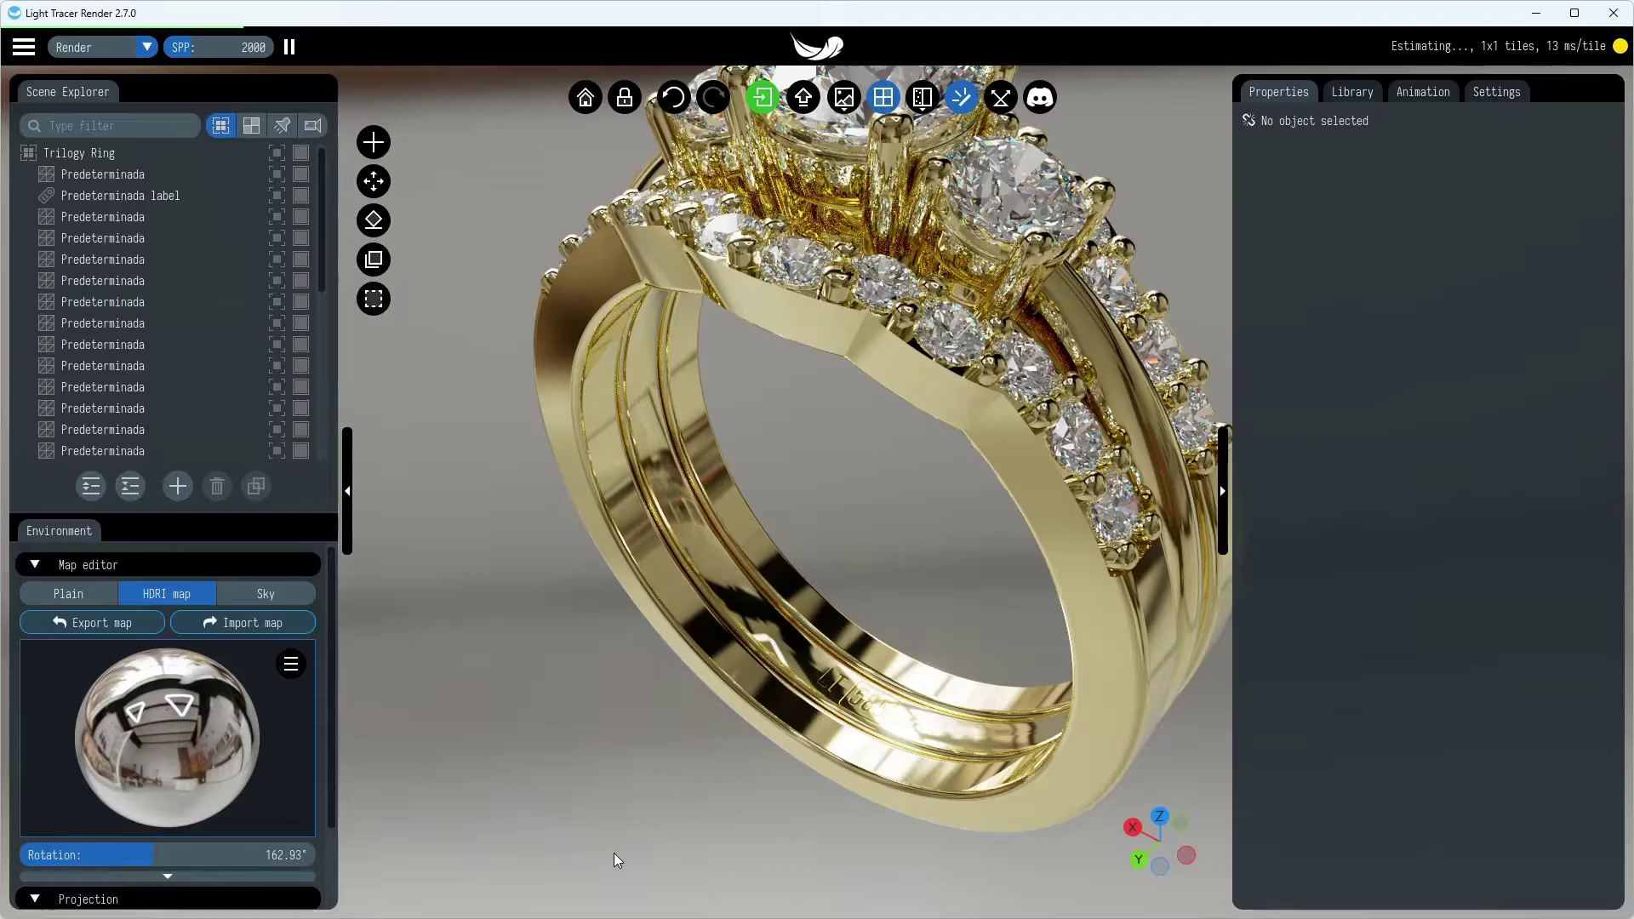
{"action": "left_click_drag", "start_coordinate": [646, 851], "coordinate": [1166, 822]}
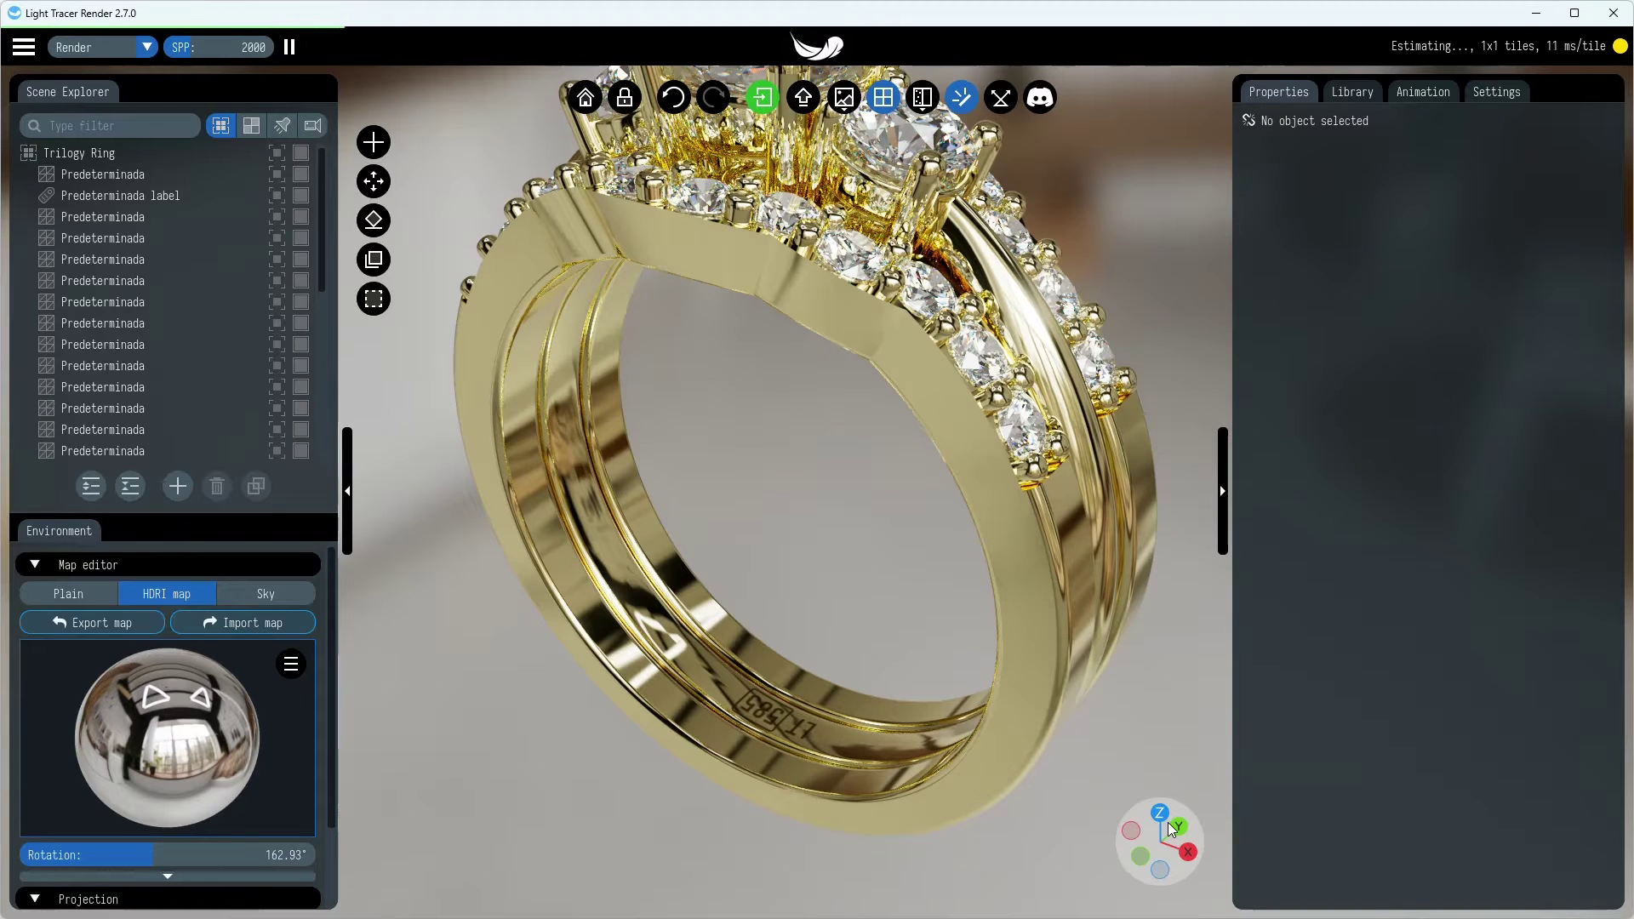
{"action": "scroll", "coordinate": [1125, 710], "scroll_direction": "down", "scroll_amount": 5}
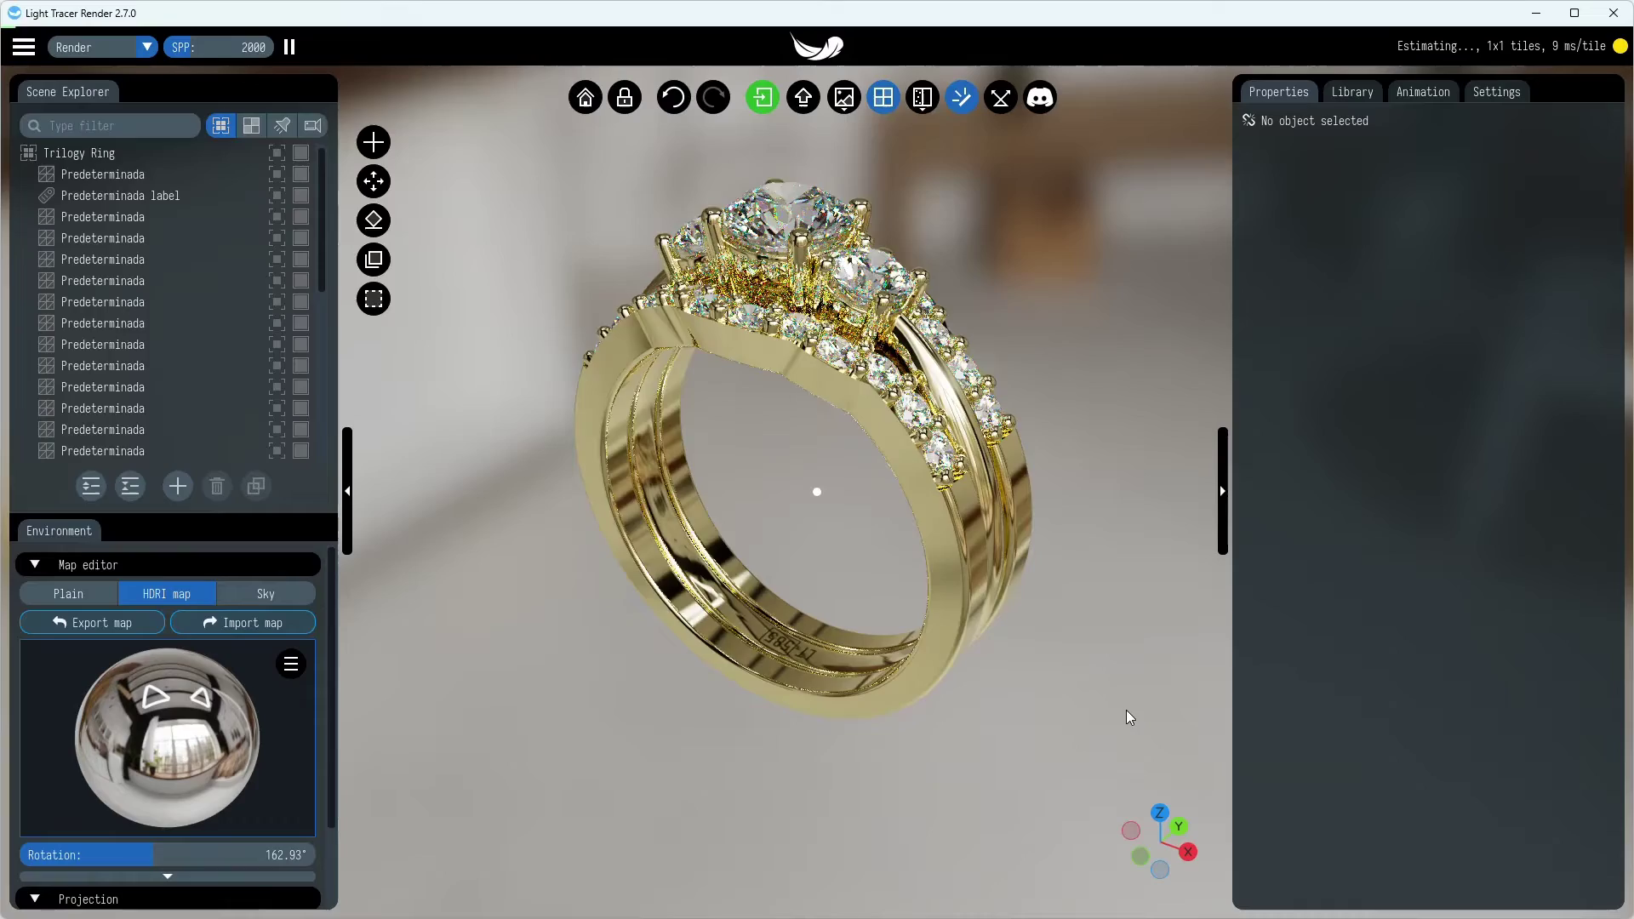
{"action": "left_click_drag", "start_coordinate": [1110, 694], "coordinate": [697, 709]}
Search the material library for 'marbl' and apply white AmbientCG marble to the floor
{"action": "left_click", "coordinate": [375, 143]}
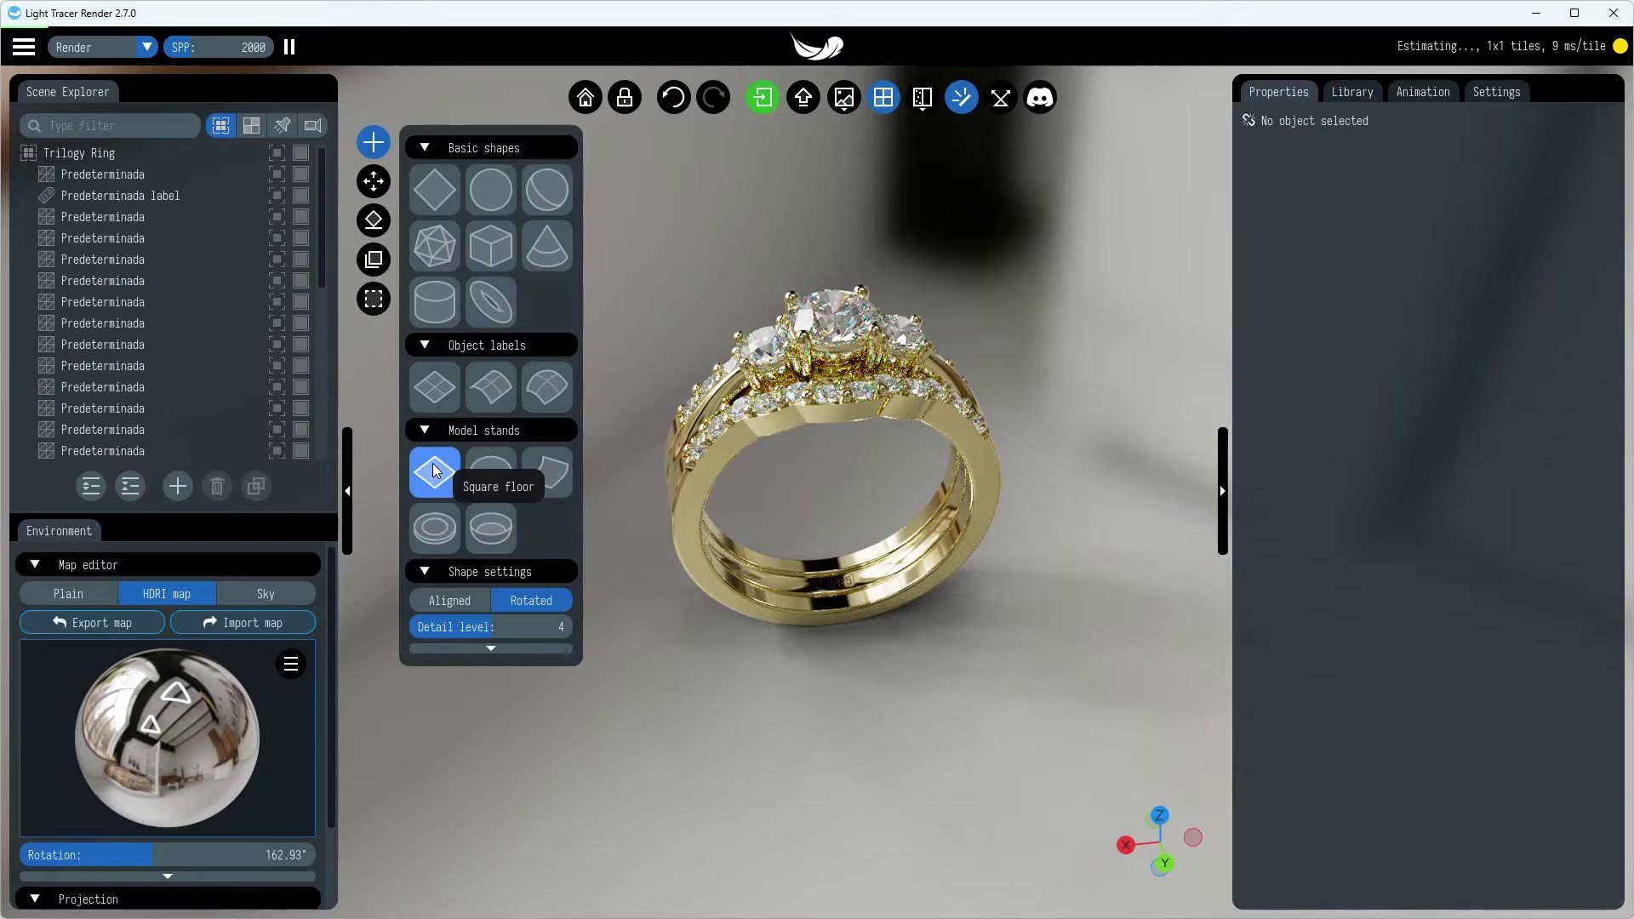
{"action": "left_click", "coordinate": [373, 142]}
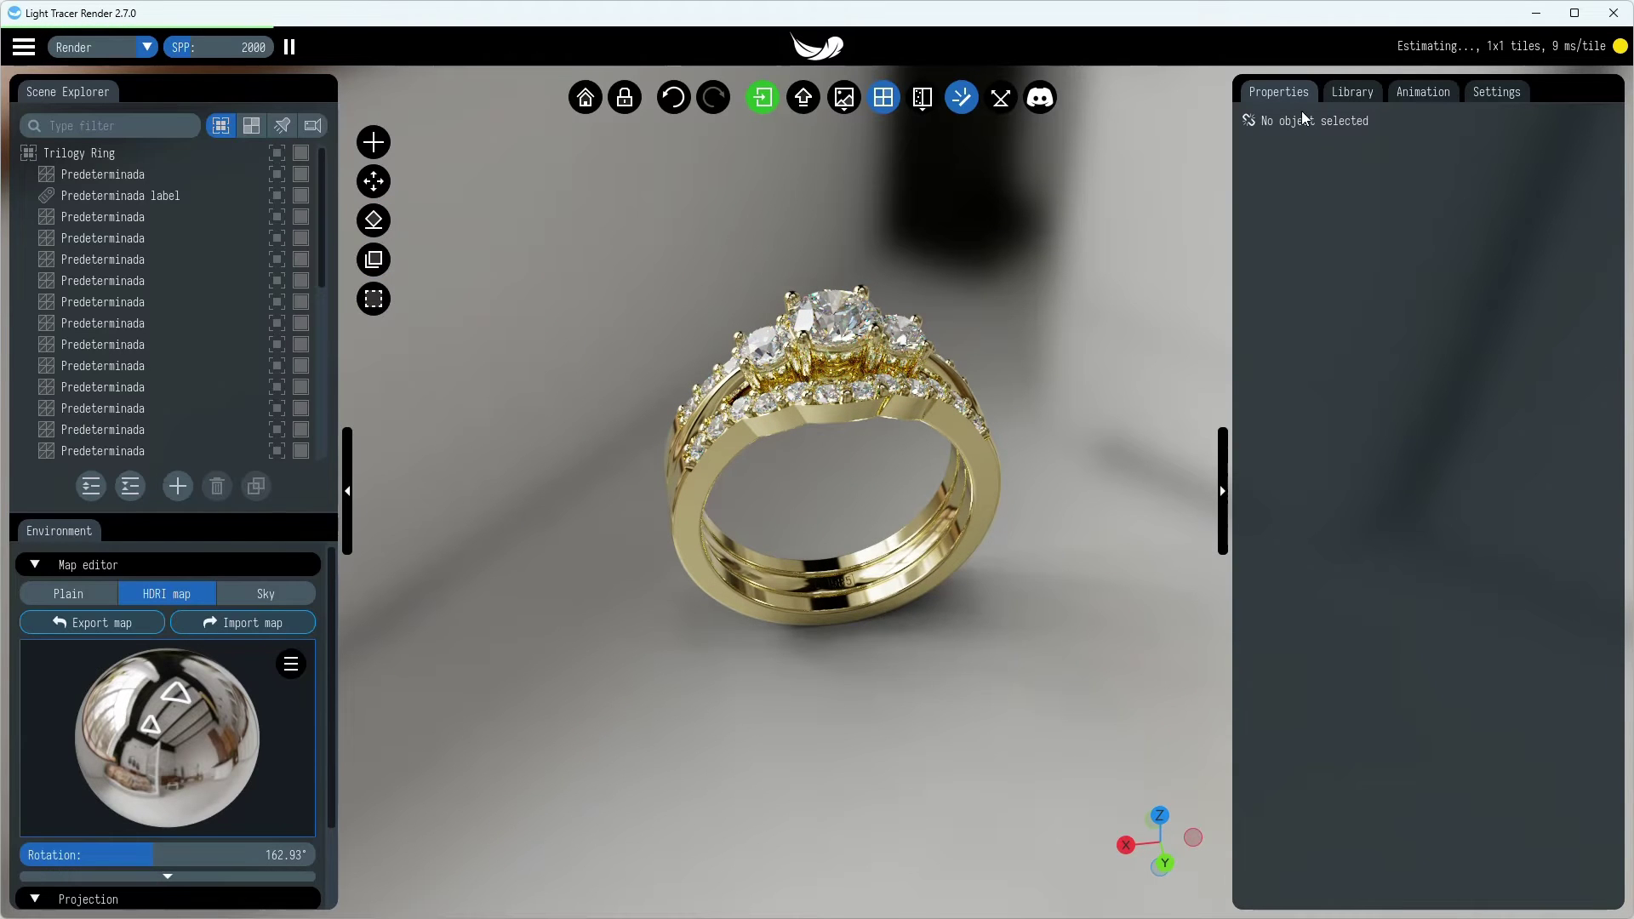
{"action": "left_click", "coordinate": [1352, 92]}
{"action": "type", "text": "marbl"}
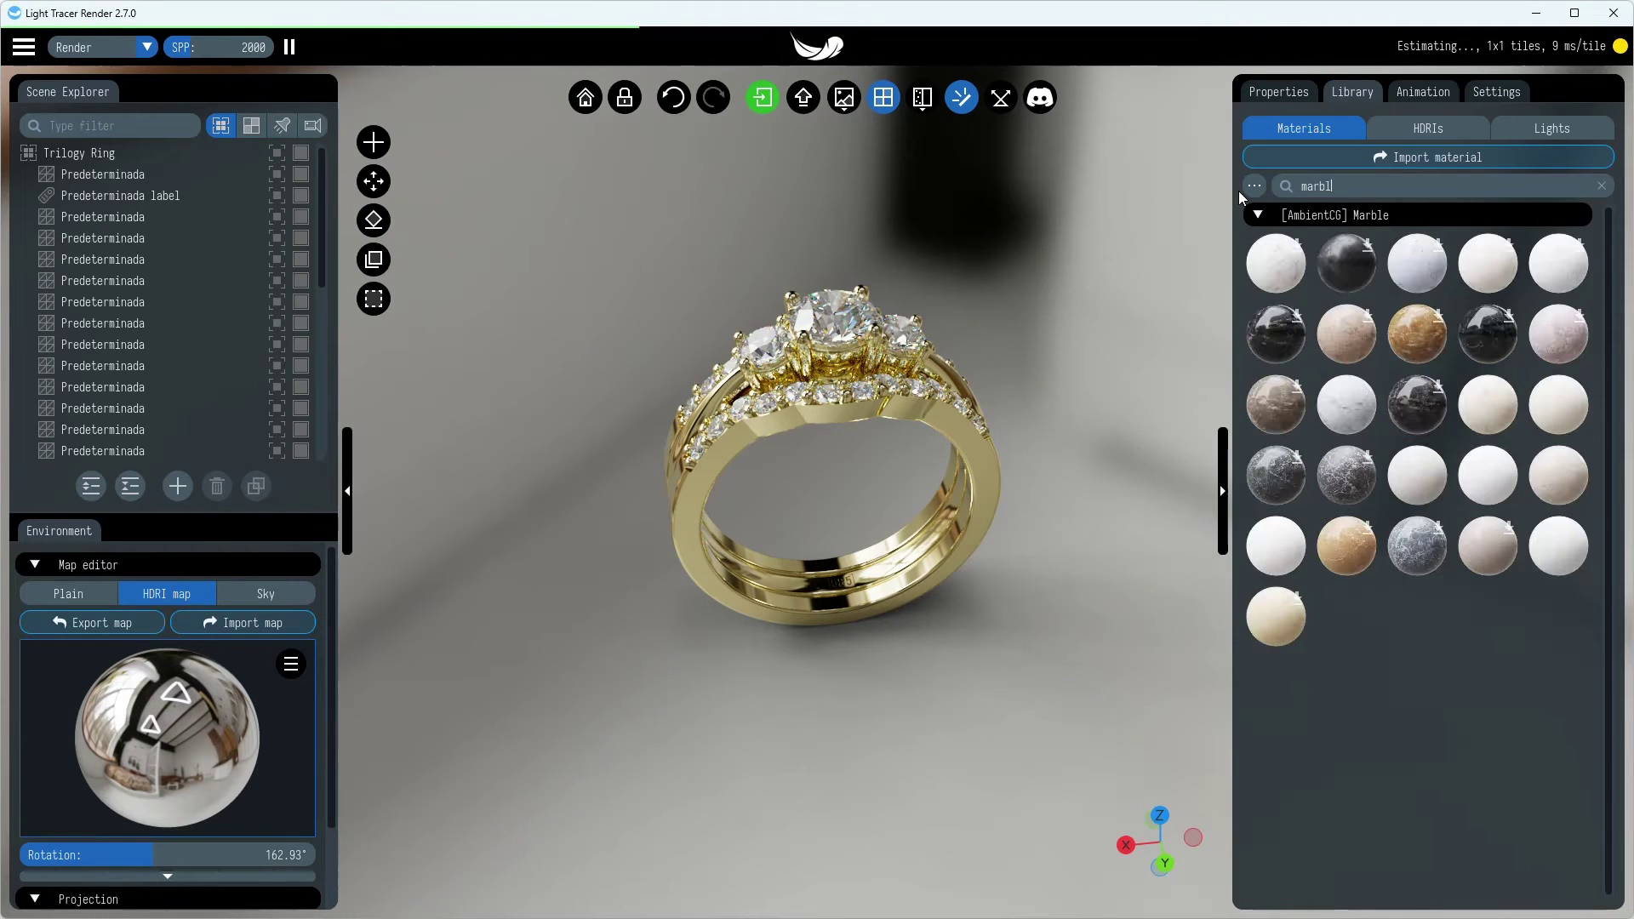
{"action": "left_click_drag", "start_coordinate": [1353, 393], "coordinate": [1095, 599]}
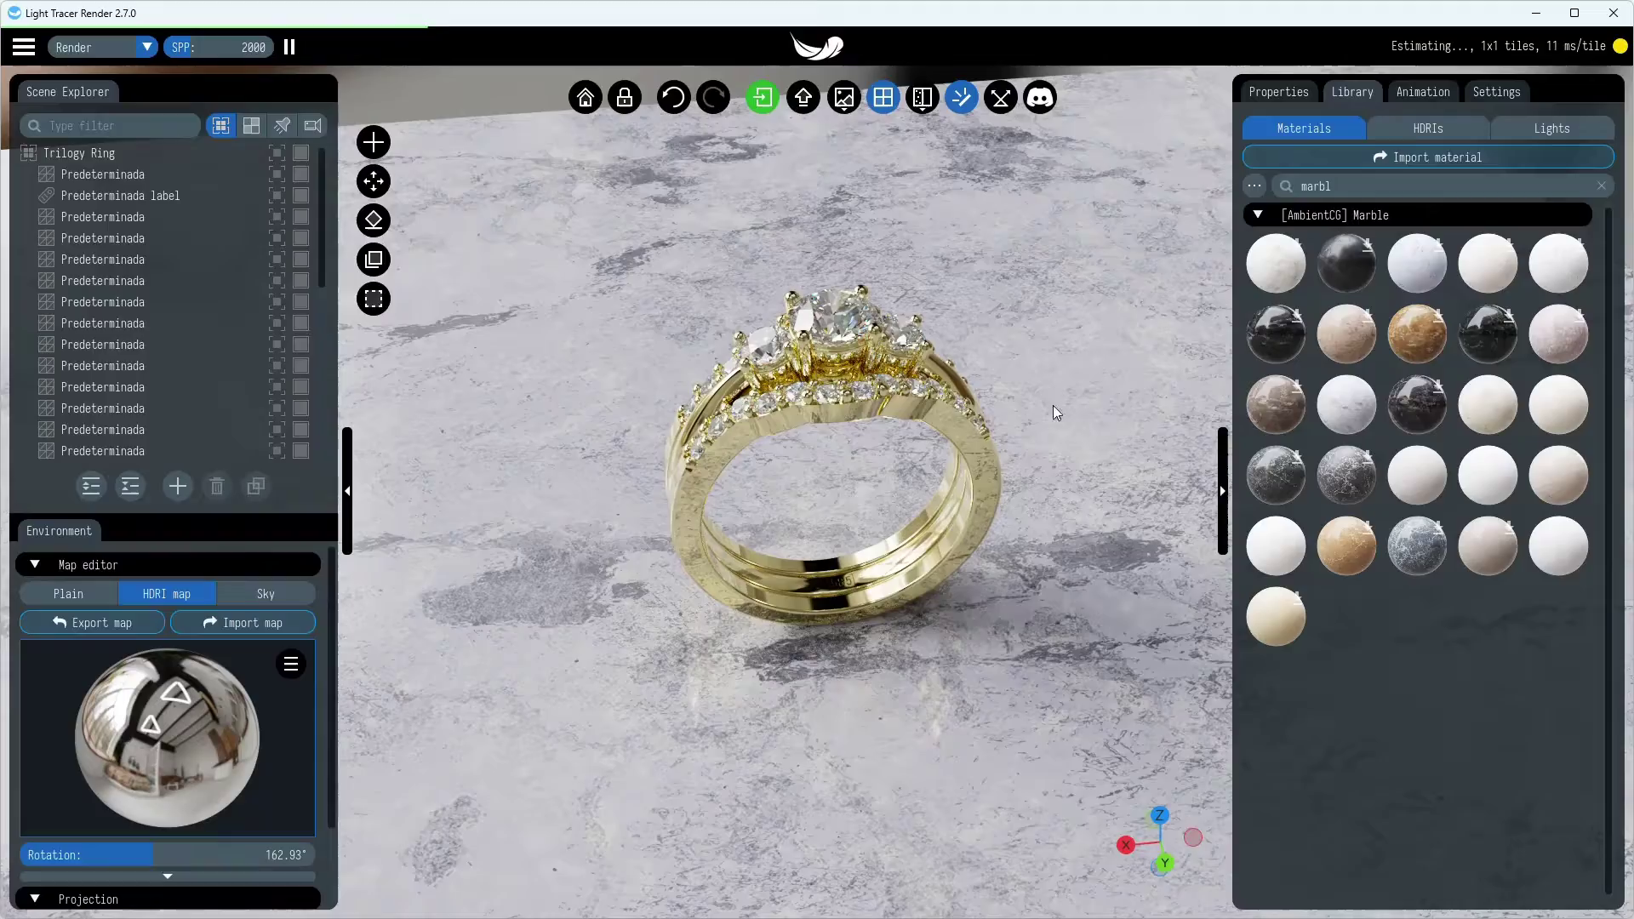
{"action": "left_click", "coordinate": [962, 415]}
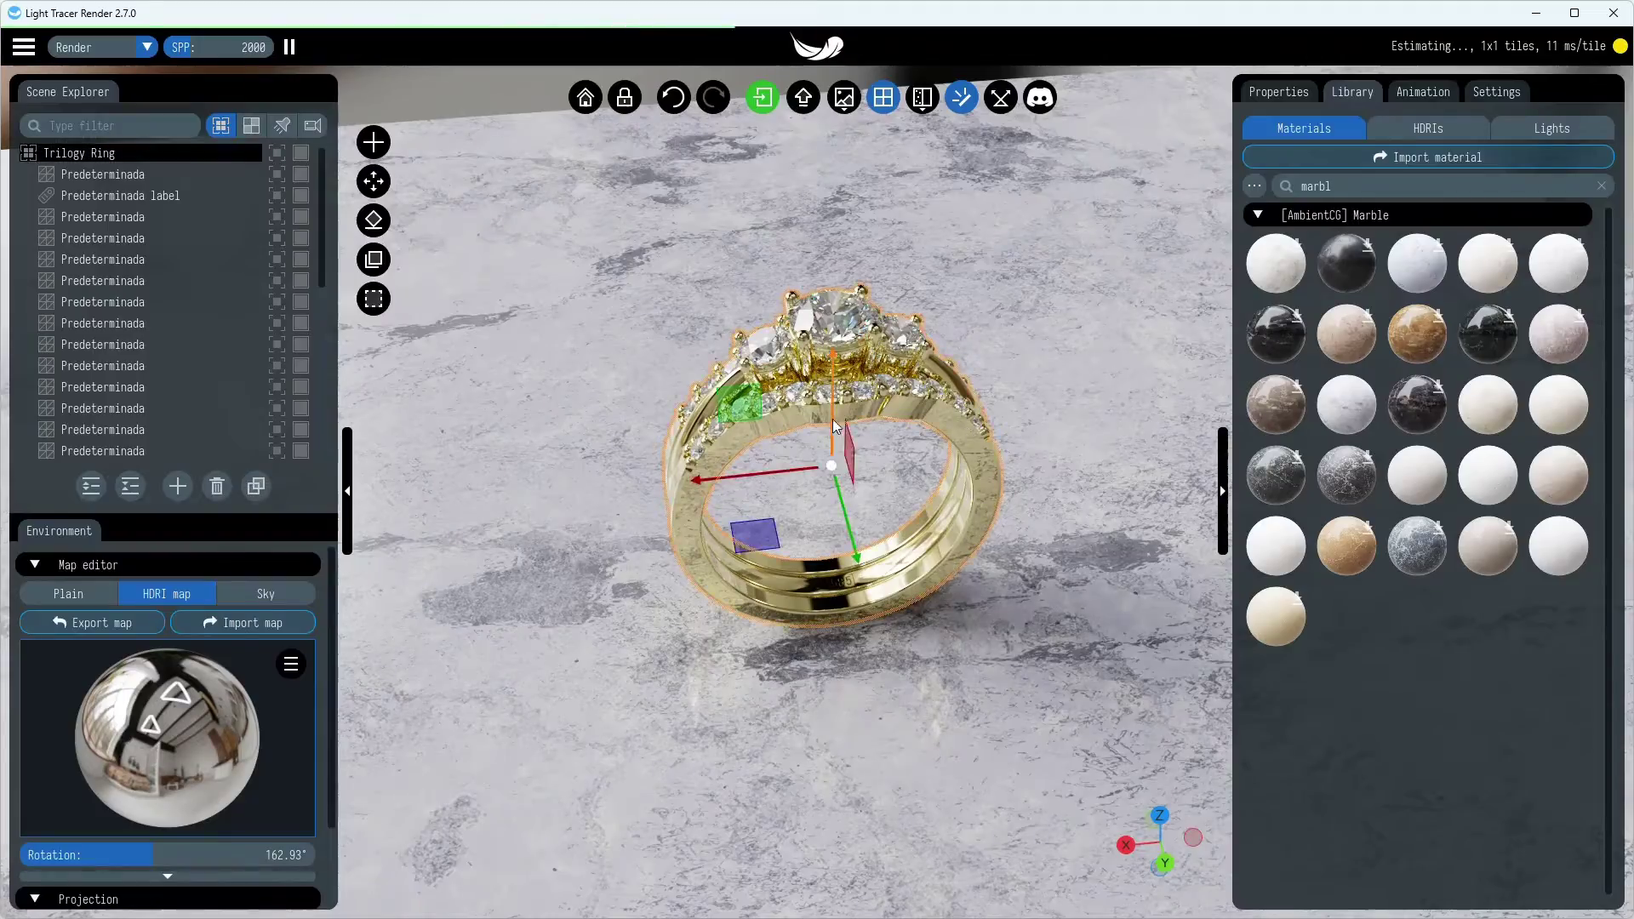
Tip the ring onto its side using the rotate gizmo
{"action": "left_click_drag", "start_coordinate": [966, 427], "coordinate": [933, 267]}
{"action": "scroll", "coordinate": [1111, 426], "scroll_direction": "down", "scroll_amount": 5}
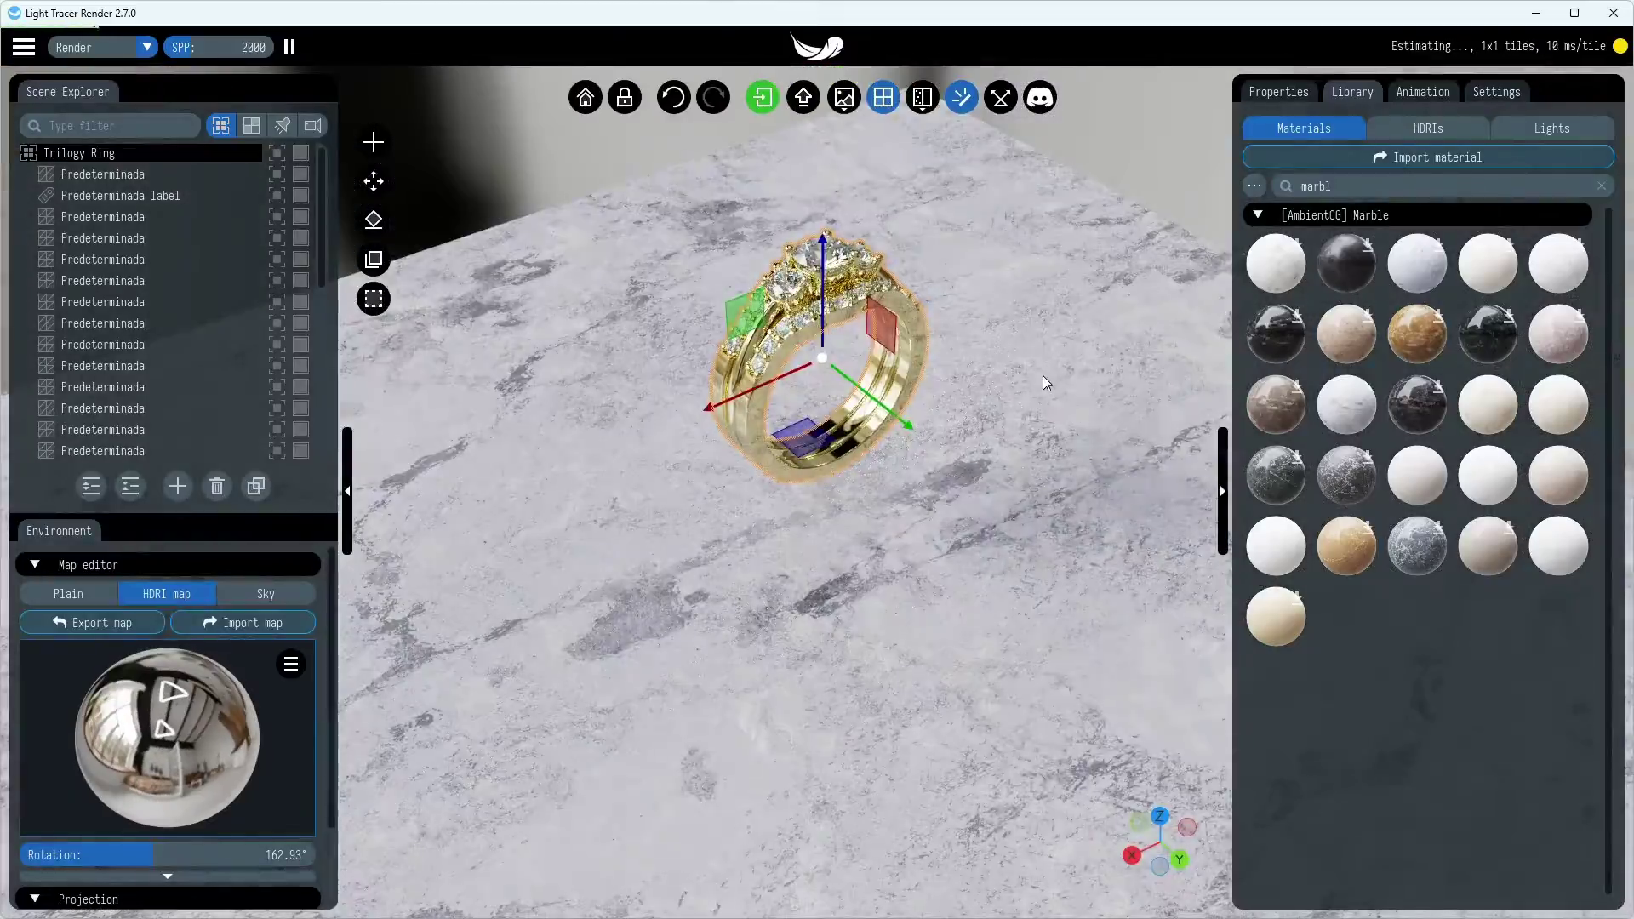
{"action": "left_click", "coordinate": [850, 310]}
{"action": "left_click_drag", "start_coordinate": [850, 310], "coordinate": [897, 373]}
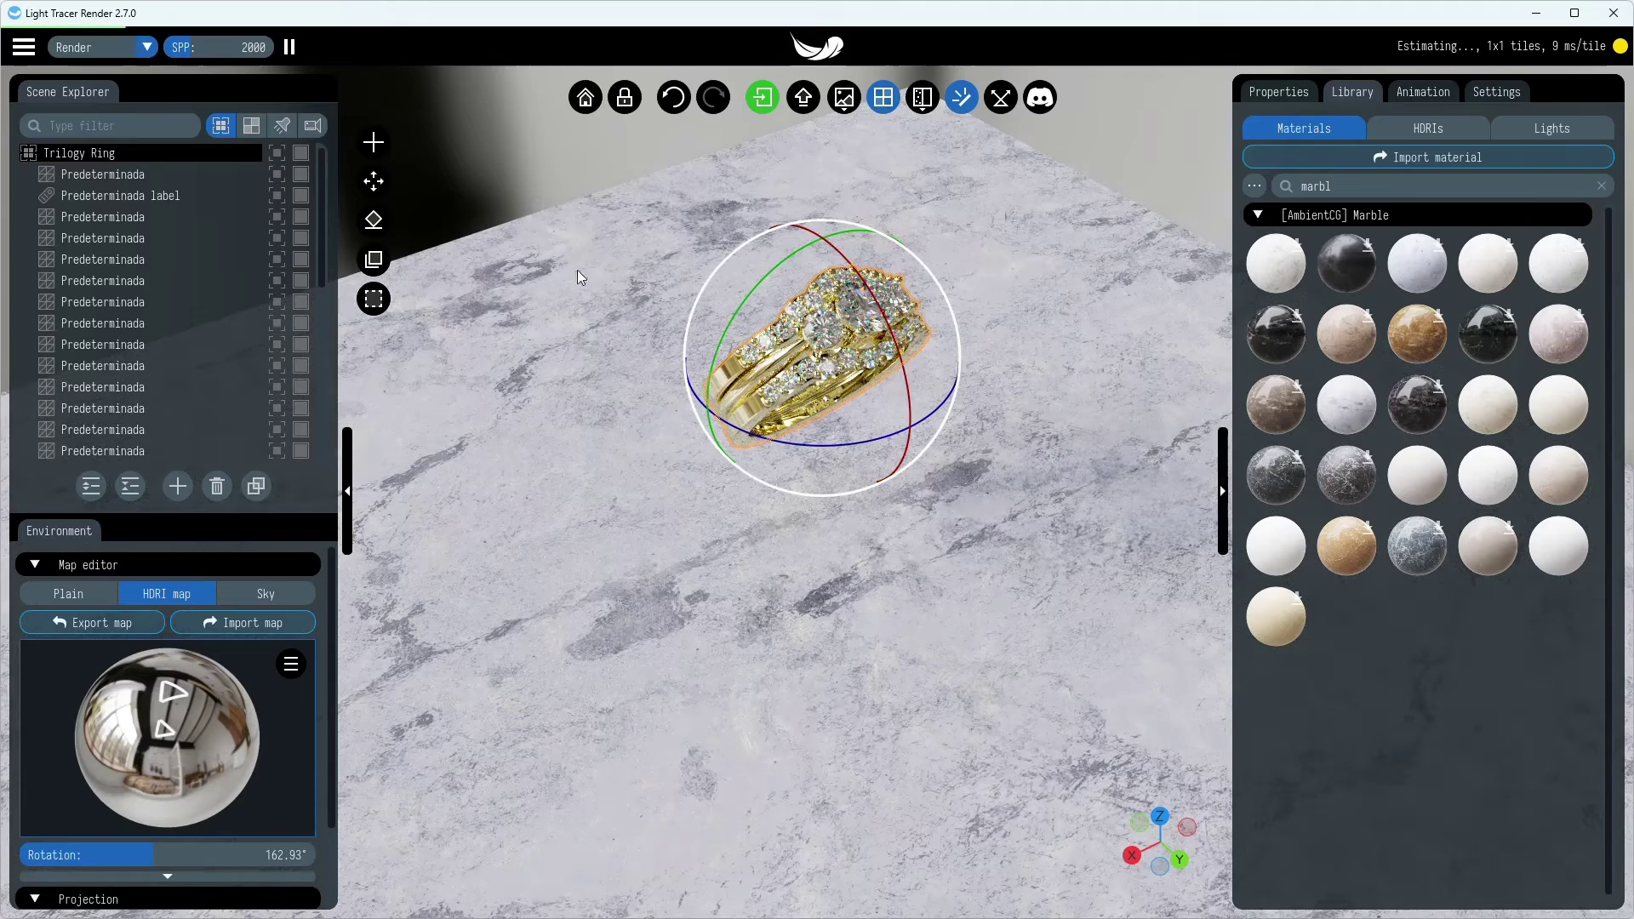
{"action": "key", "text": "w"}
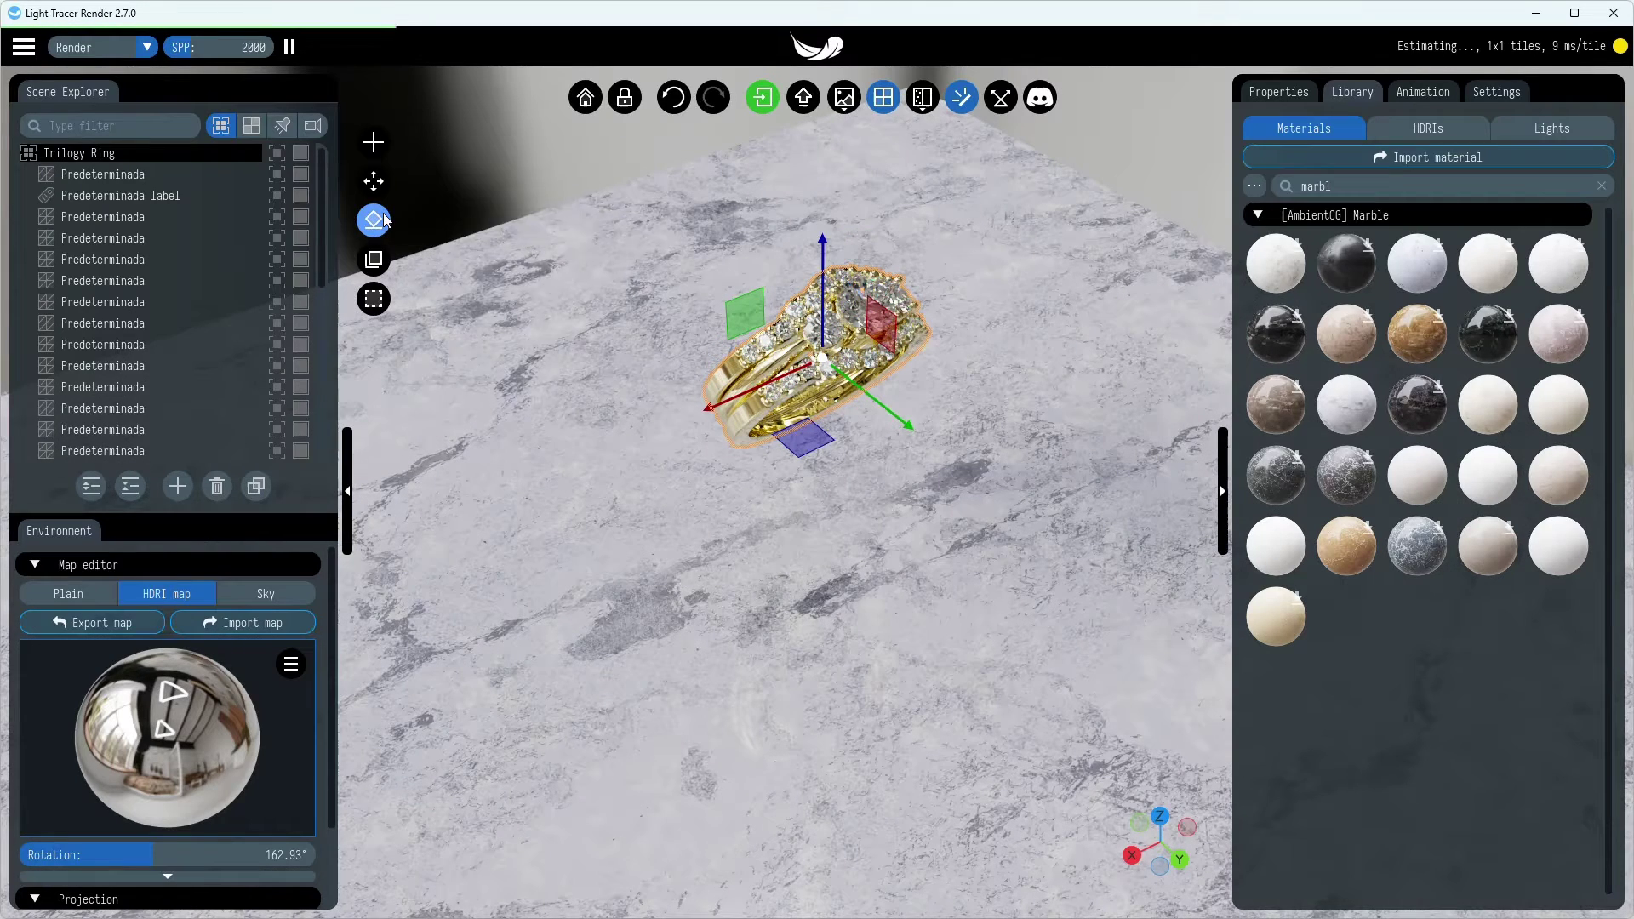
Make the ring a dynamic physics body with gravity factor 0.35
{"action": "left_click", "coordinate": [382, 221]}
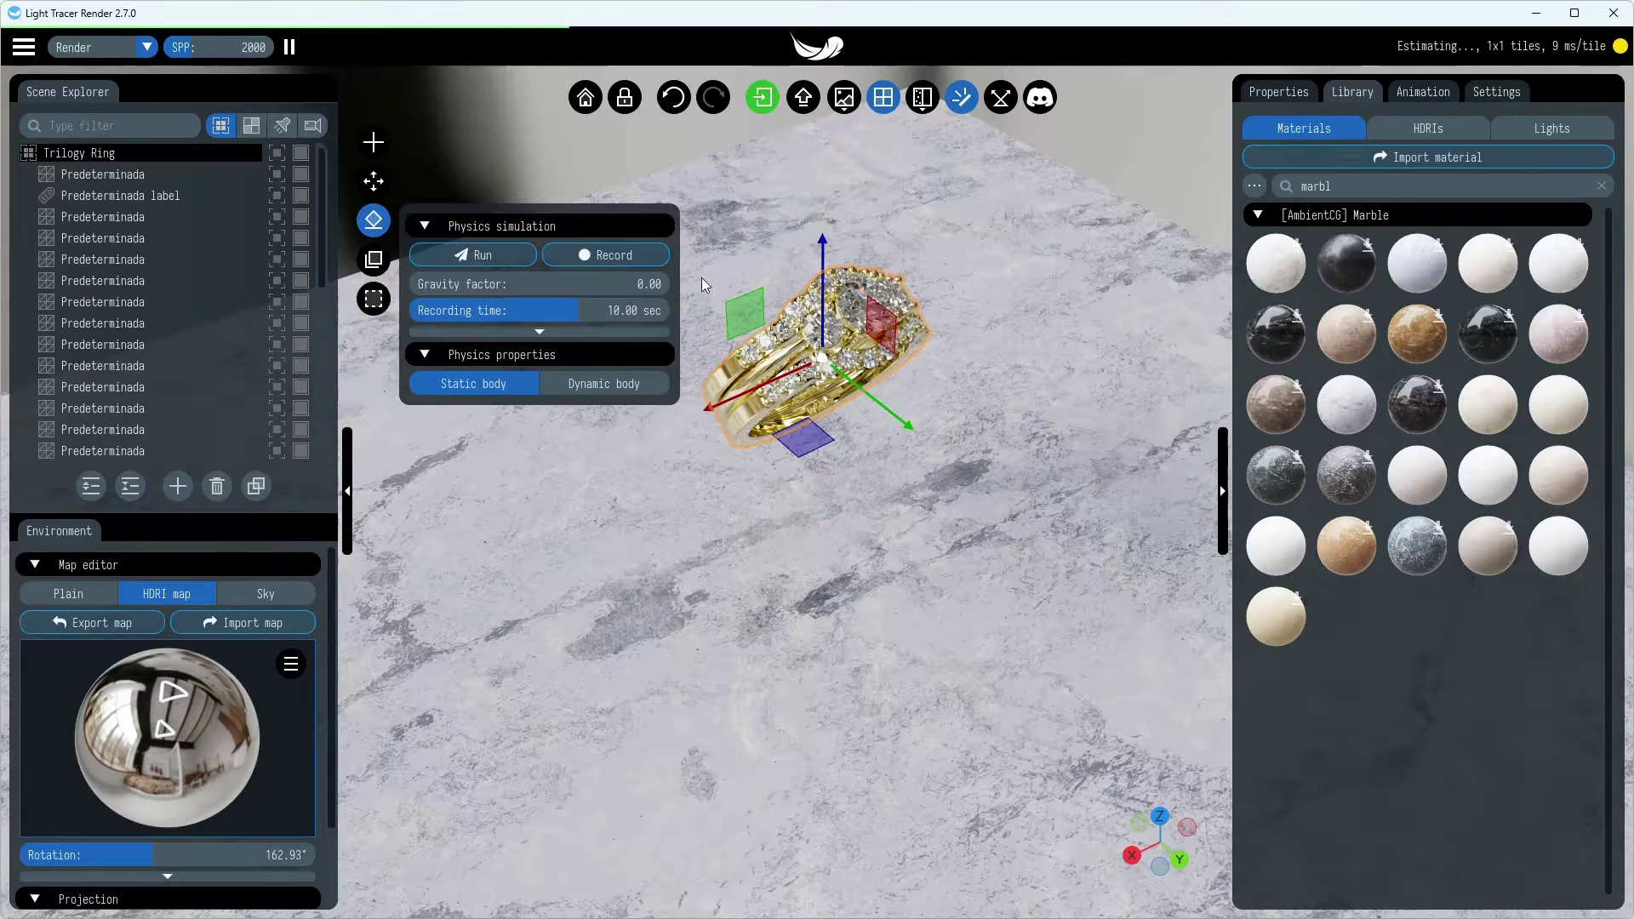
{"action": "left_click", "coordinate": [646, 391]}
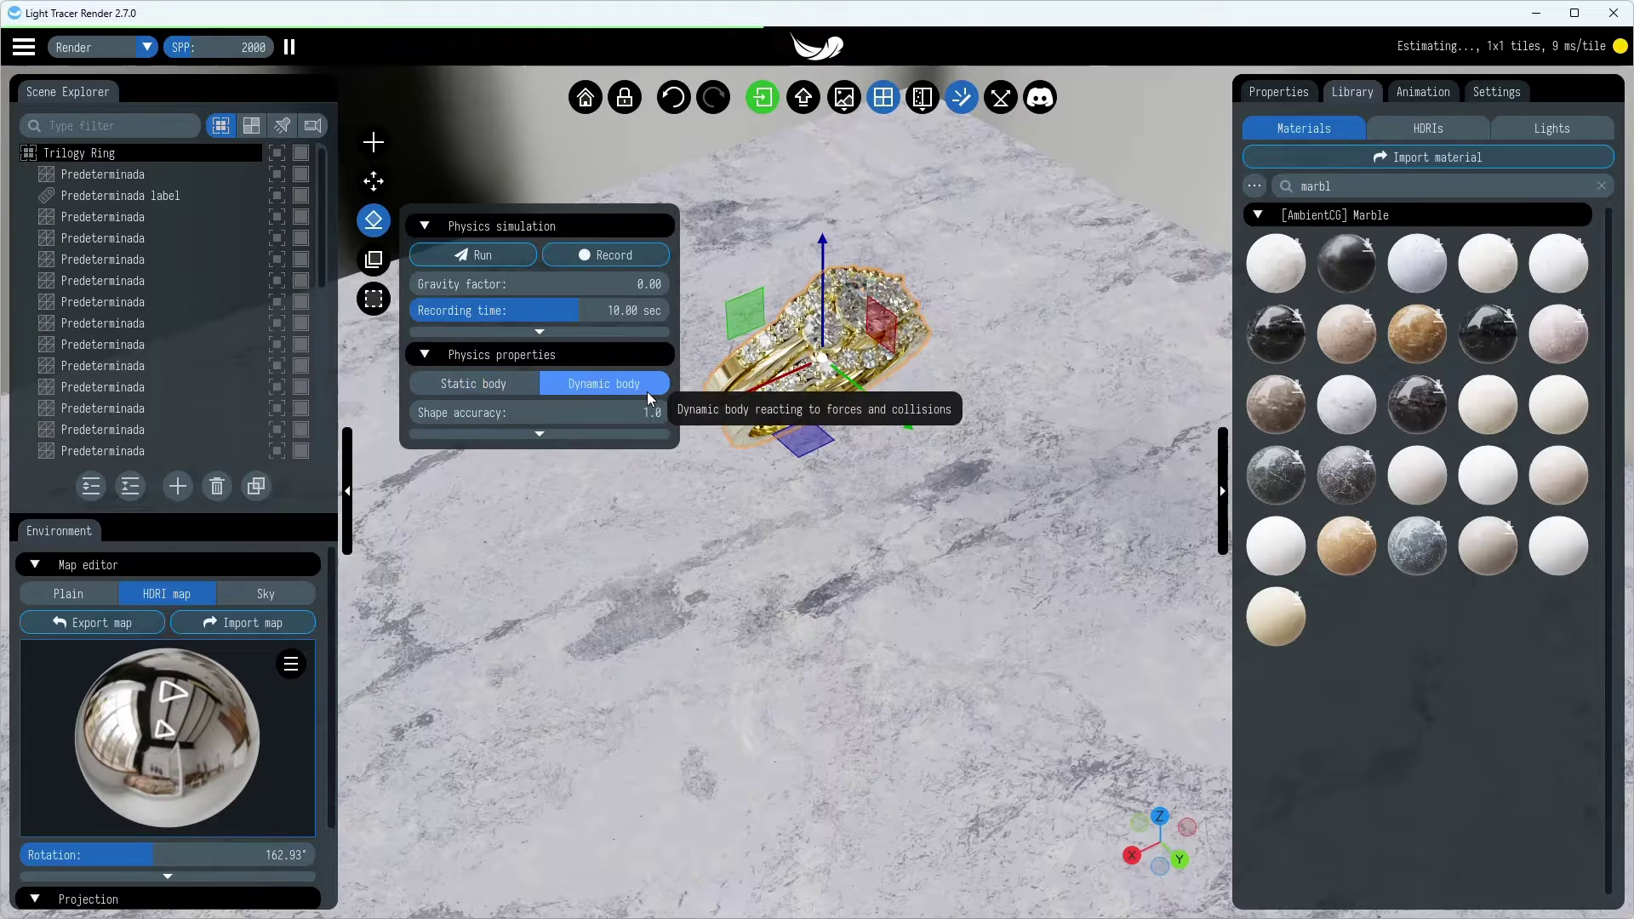
{"action": "left_click_drag", "start_coordinate": [471, 284], "coordinate": [543, 284]}
{"action": "left_click", "coordinate": [539, 434]}
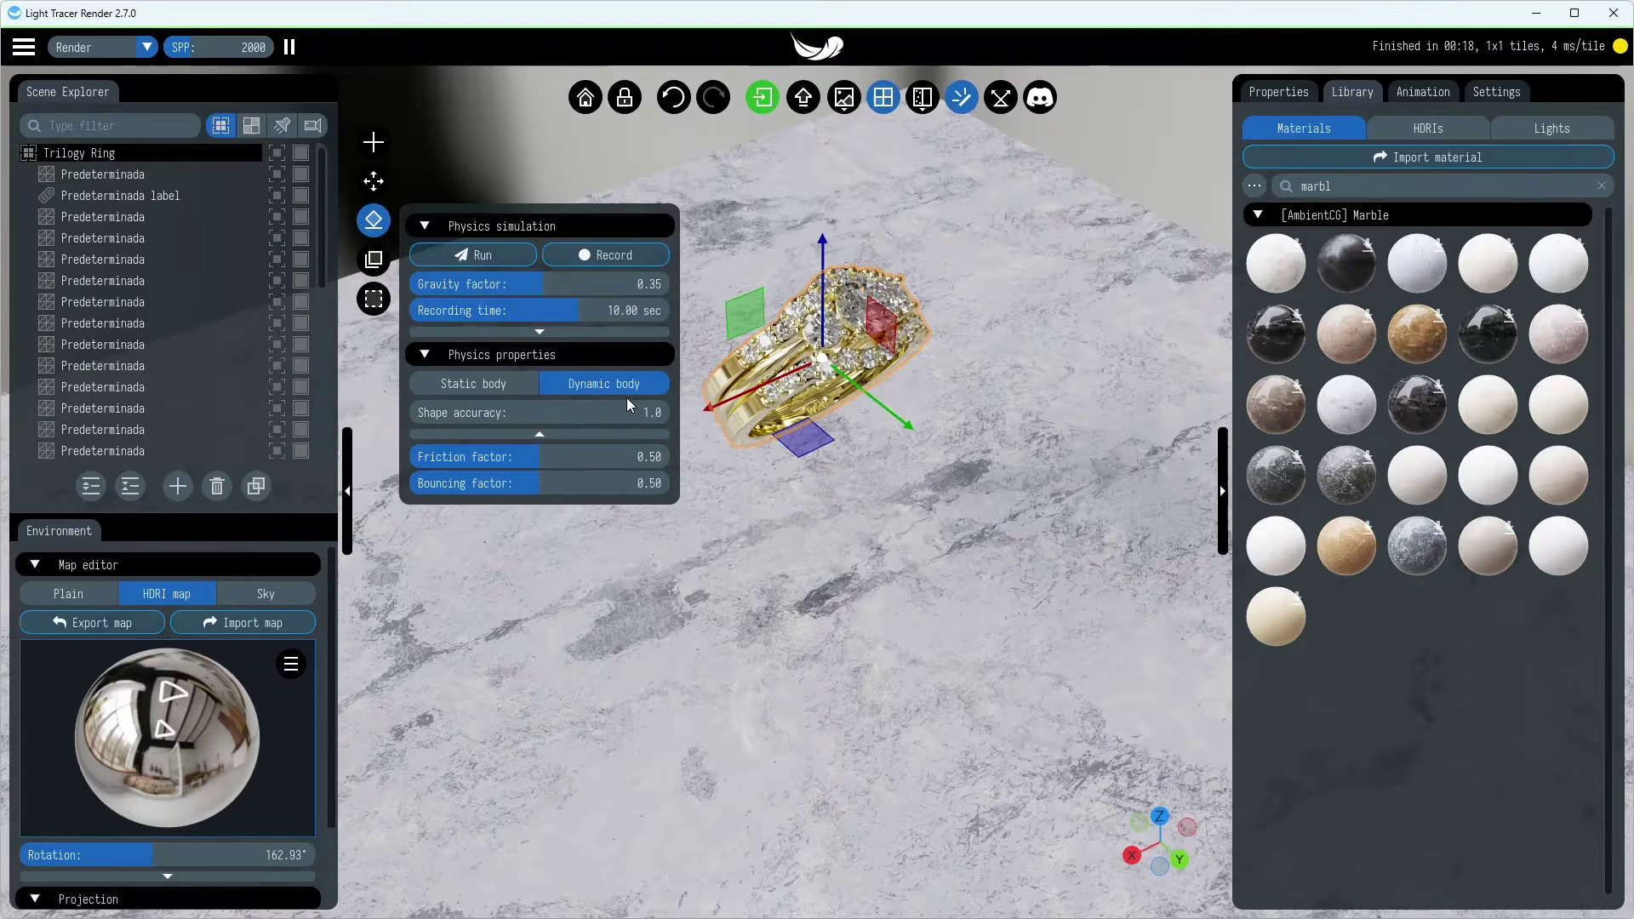
{"action": "left_click", "coordinate": [511, 258]}
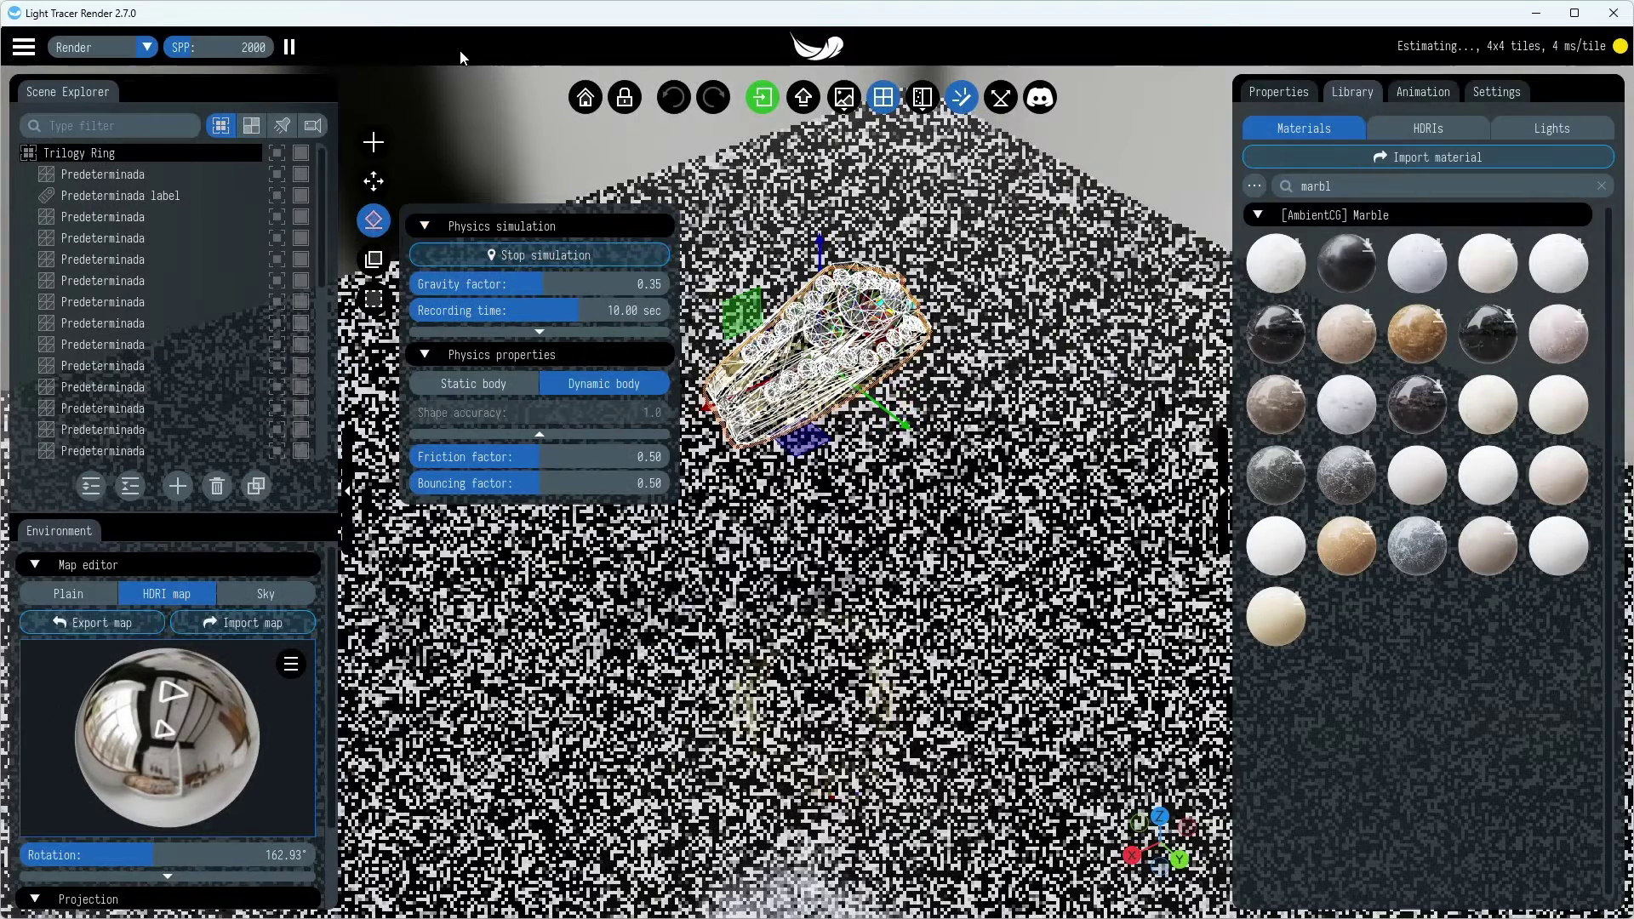
{"action": "left_click", "coordinate": [455, 69]}
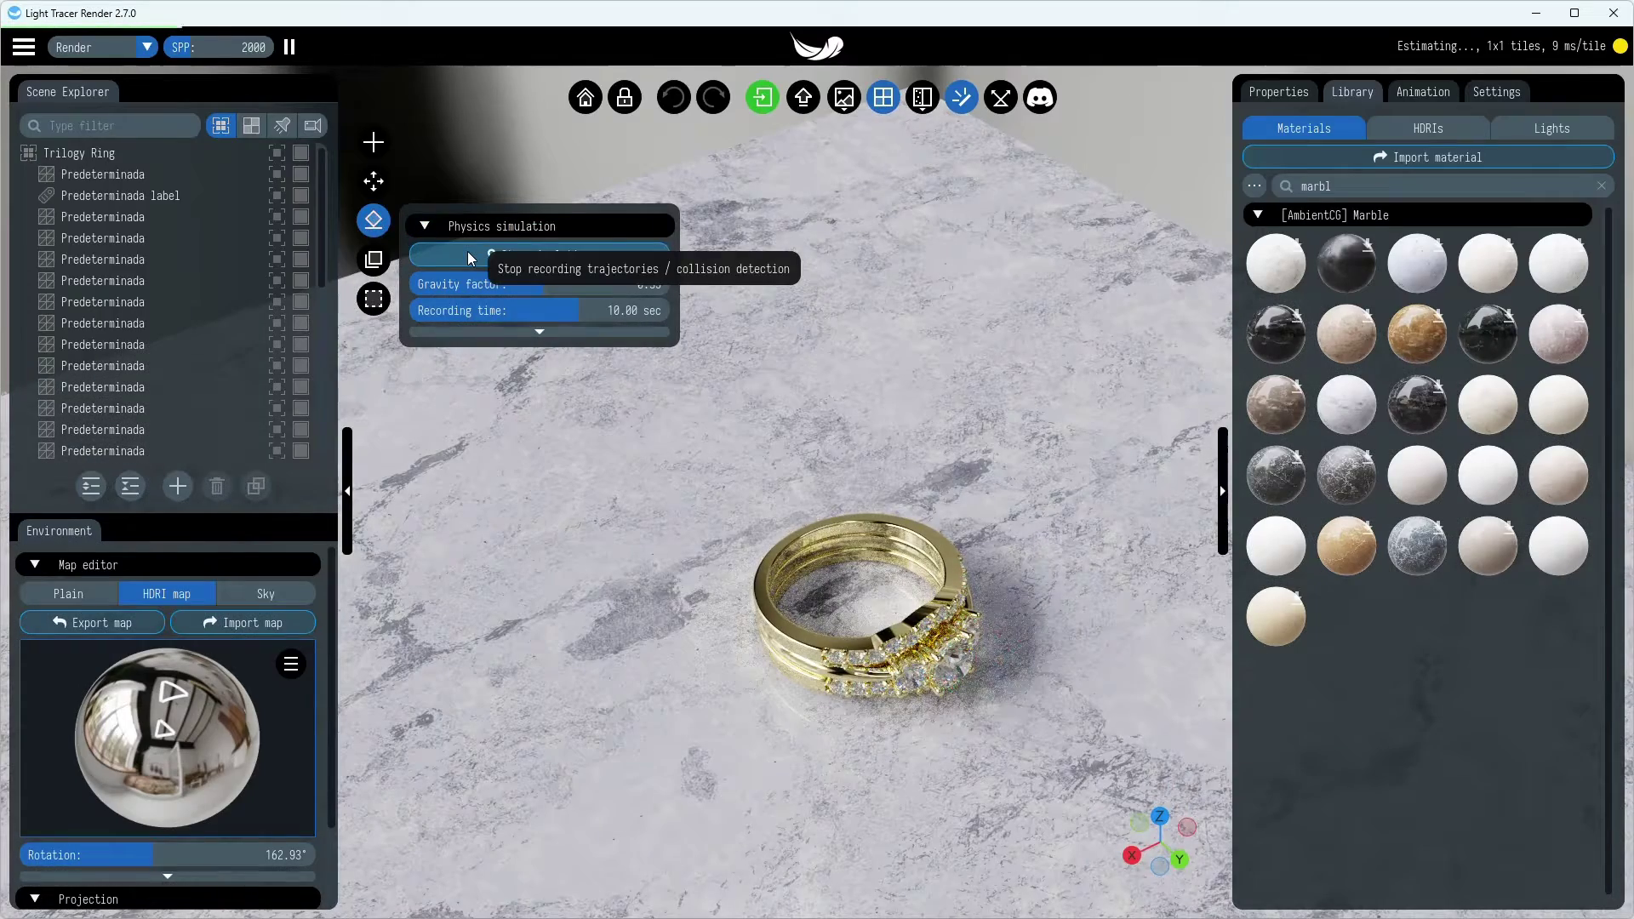
{"action": "left_click", "coordinate": [467, 255]}
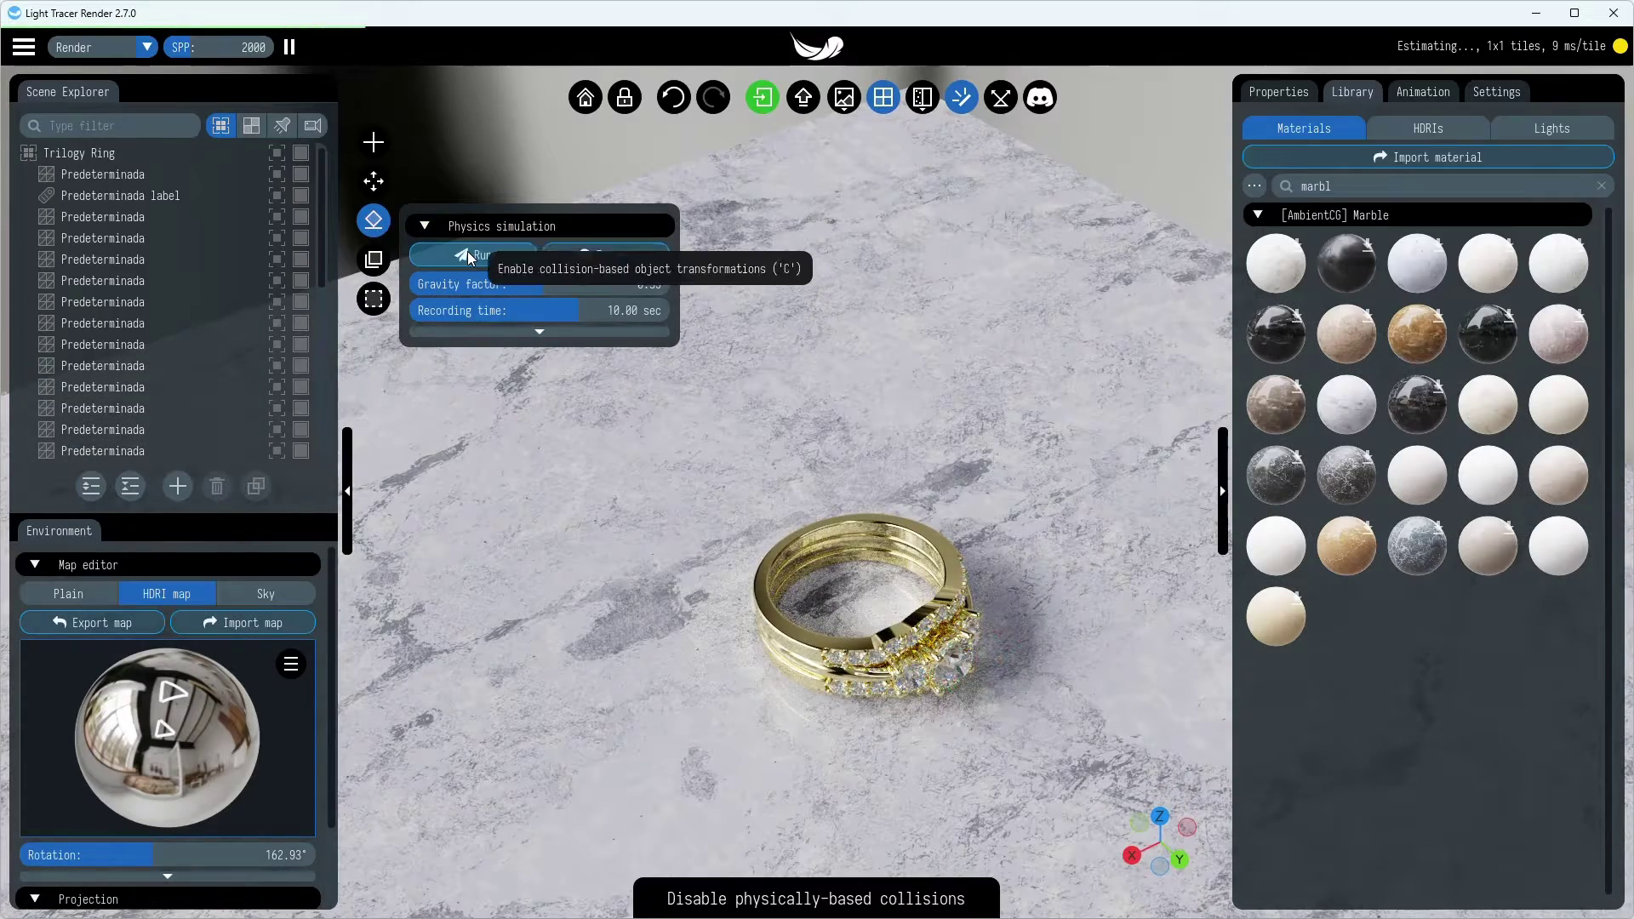
{"action": "key", "text": "ctrl+z"}
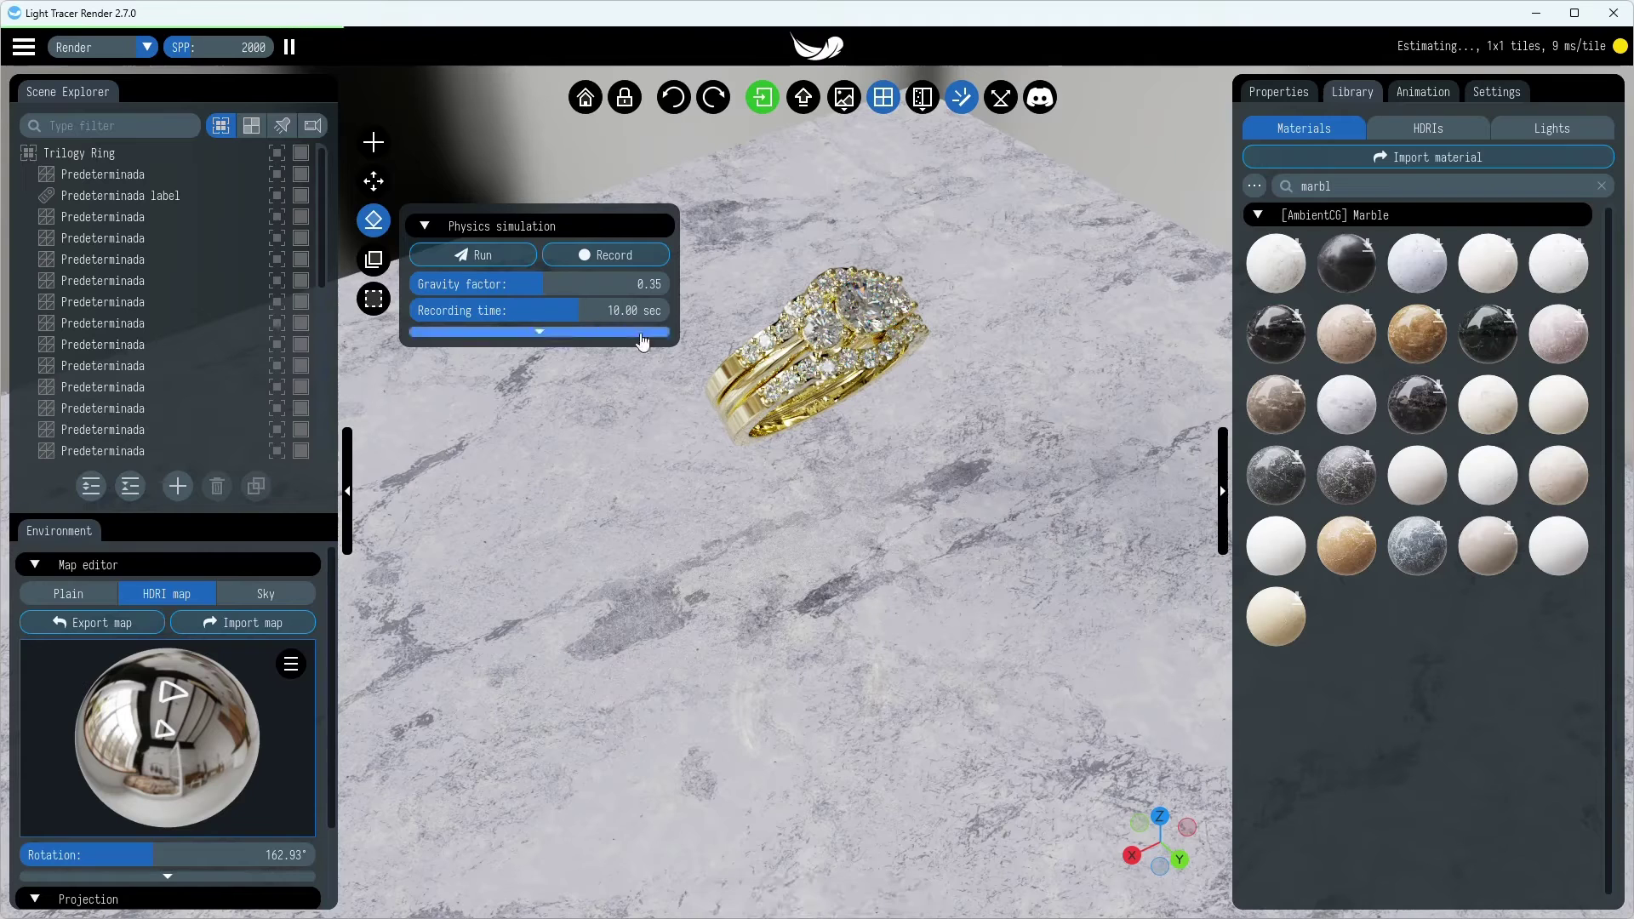
Set bouncing factor to 0.61, test a drop, then restore the ring's raised tilted pose
{"action": "left_click", "coordinate": [764, 368]}
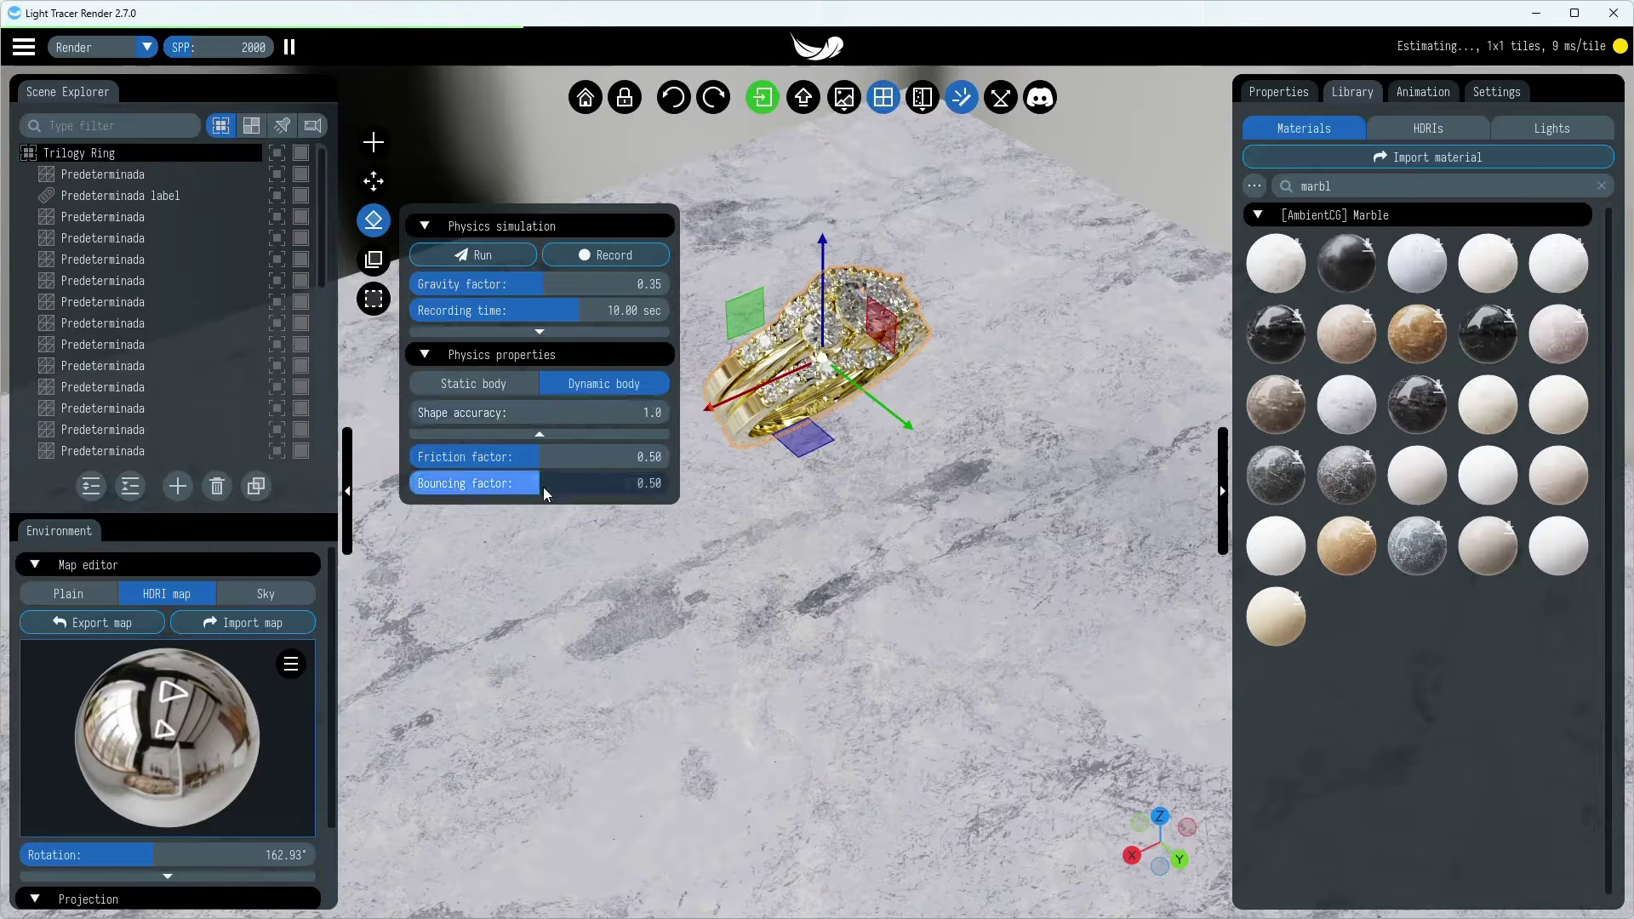
{"action": "left_click_drag", "start_coordinate": [543, 483], "coordinate": [569, 484]}
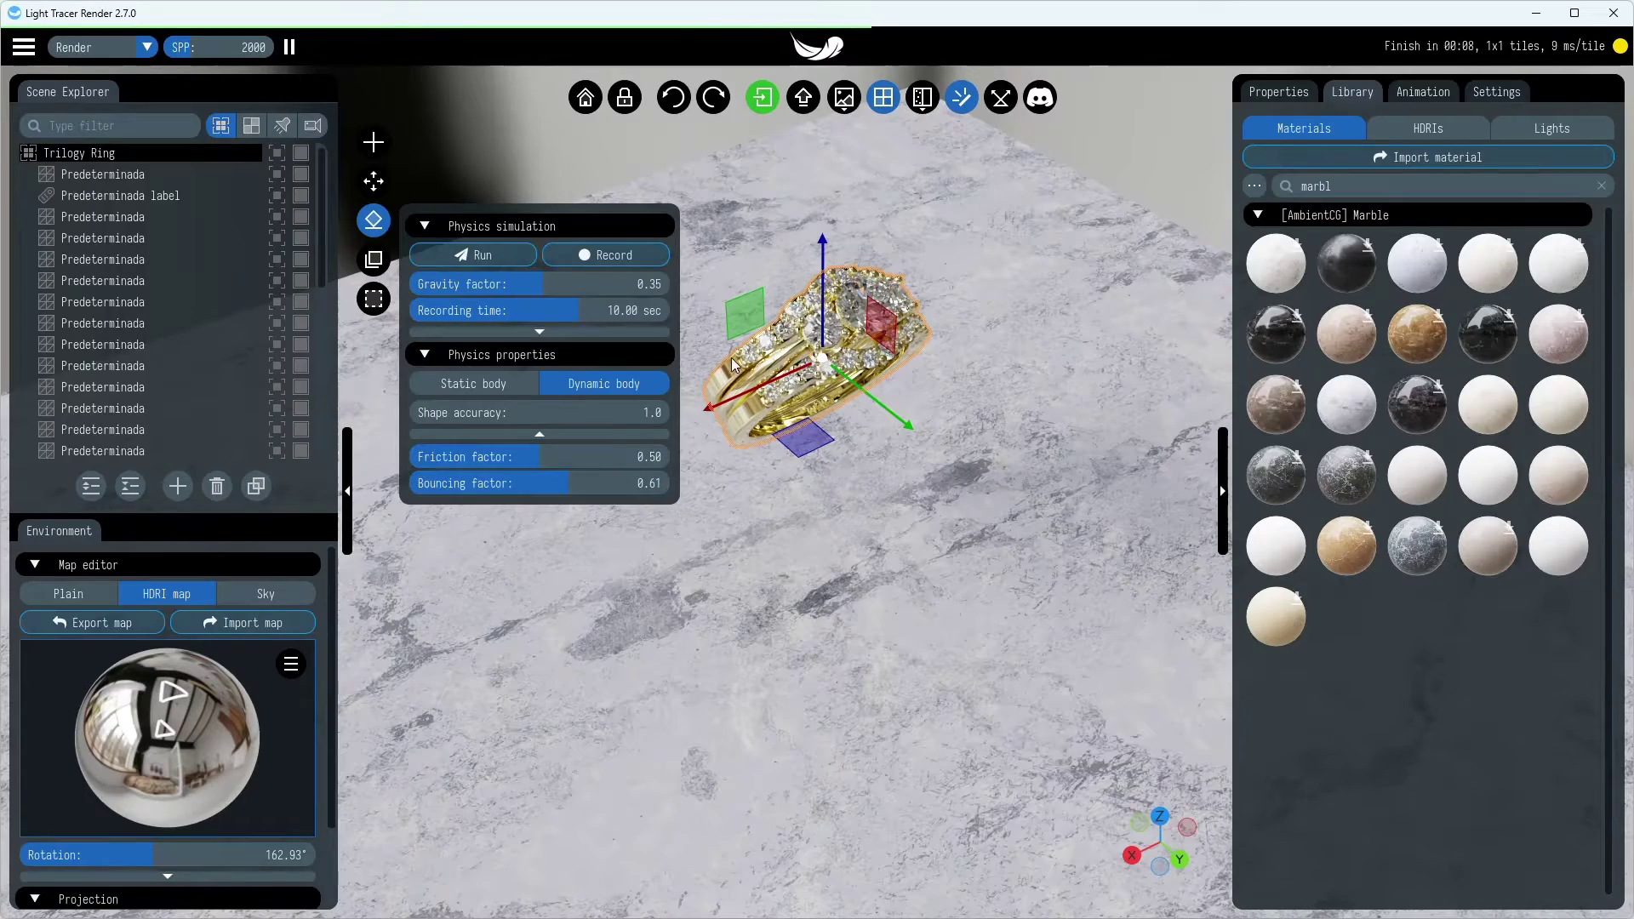
{"action": "left_click", "coordinate": [517, 250]}
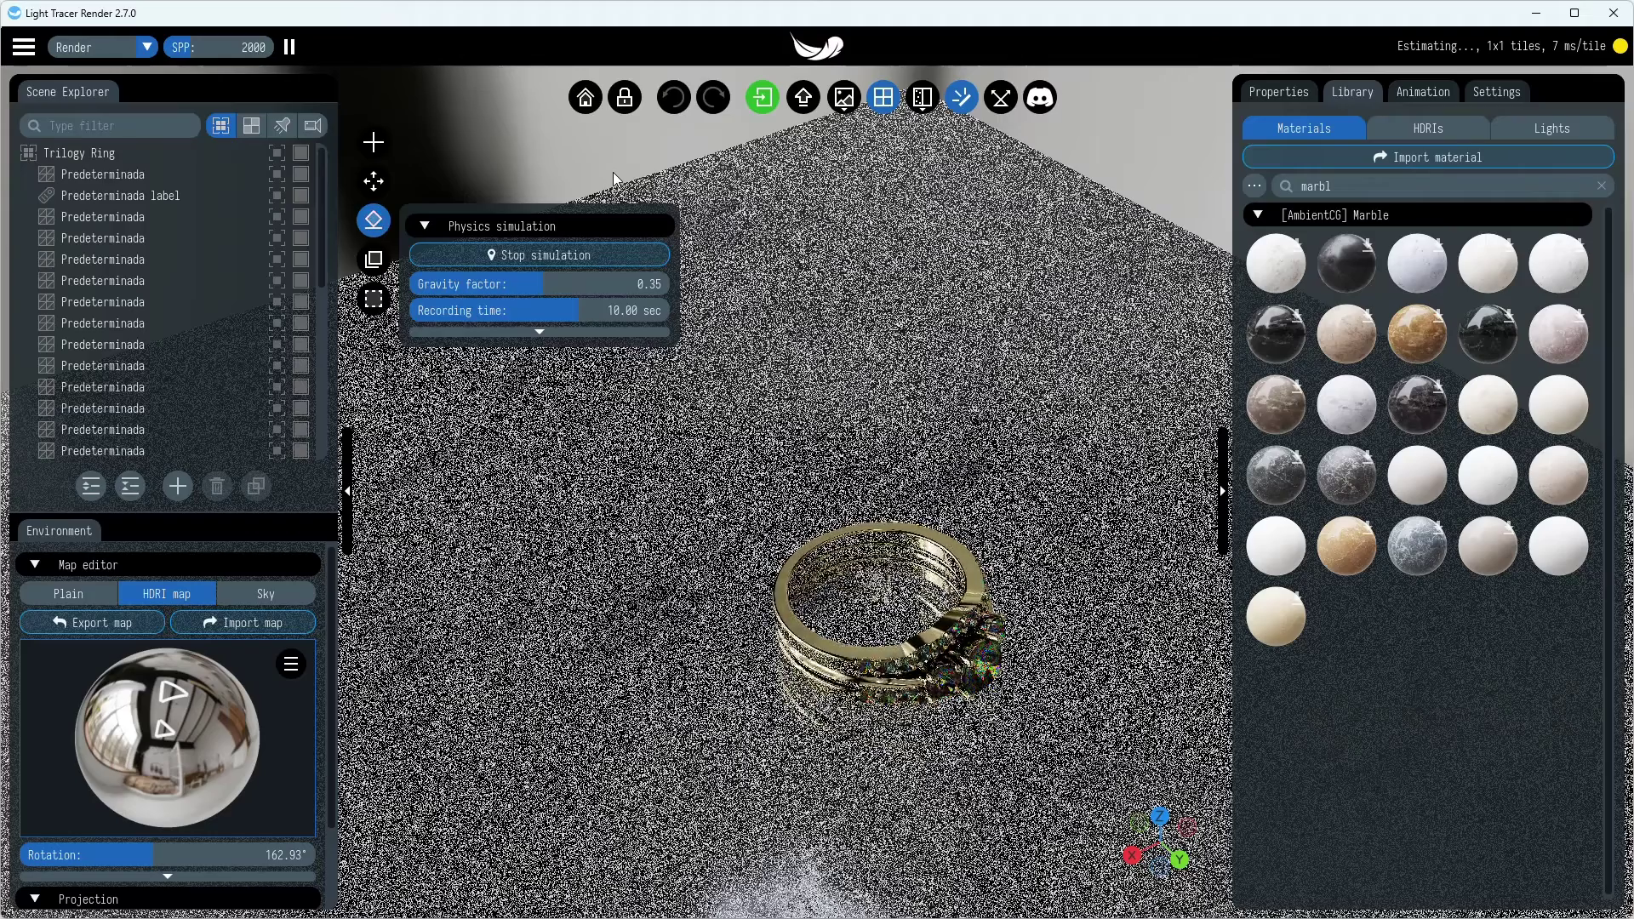
{"action": "left_click", "coordinate": [589, 254]}
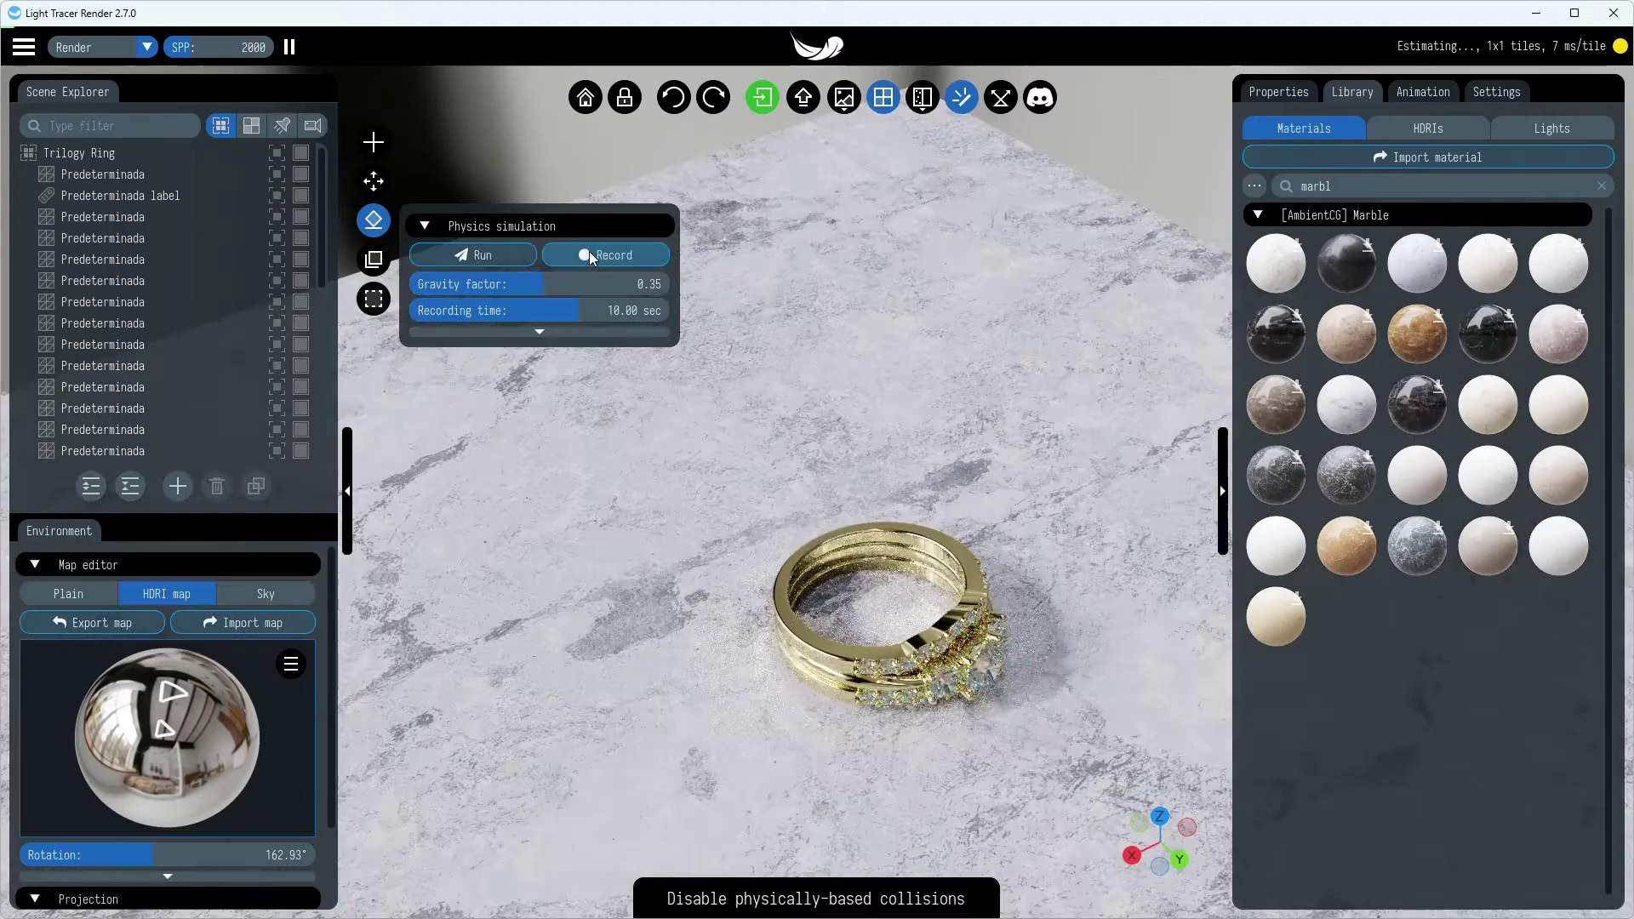
{"action": "key", "text": "ctrl+z"}
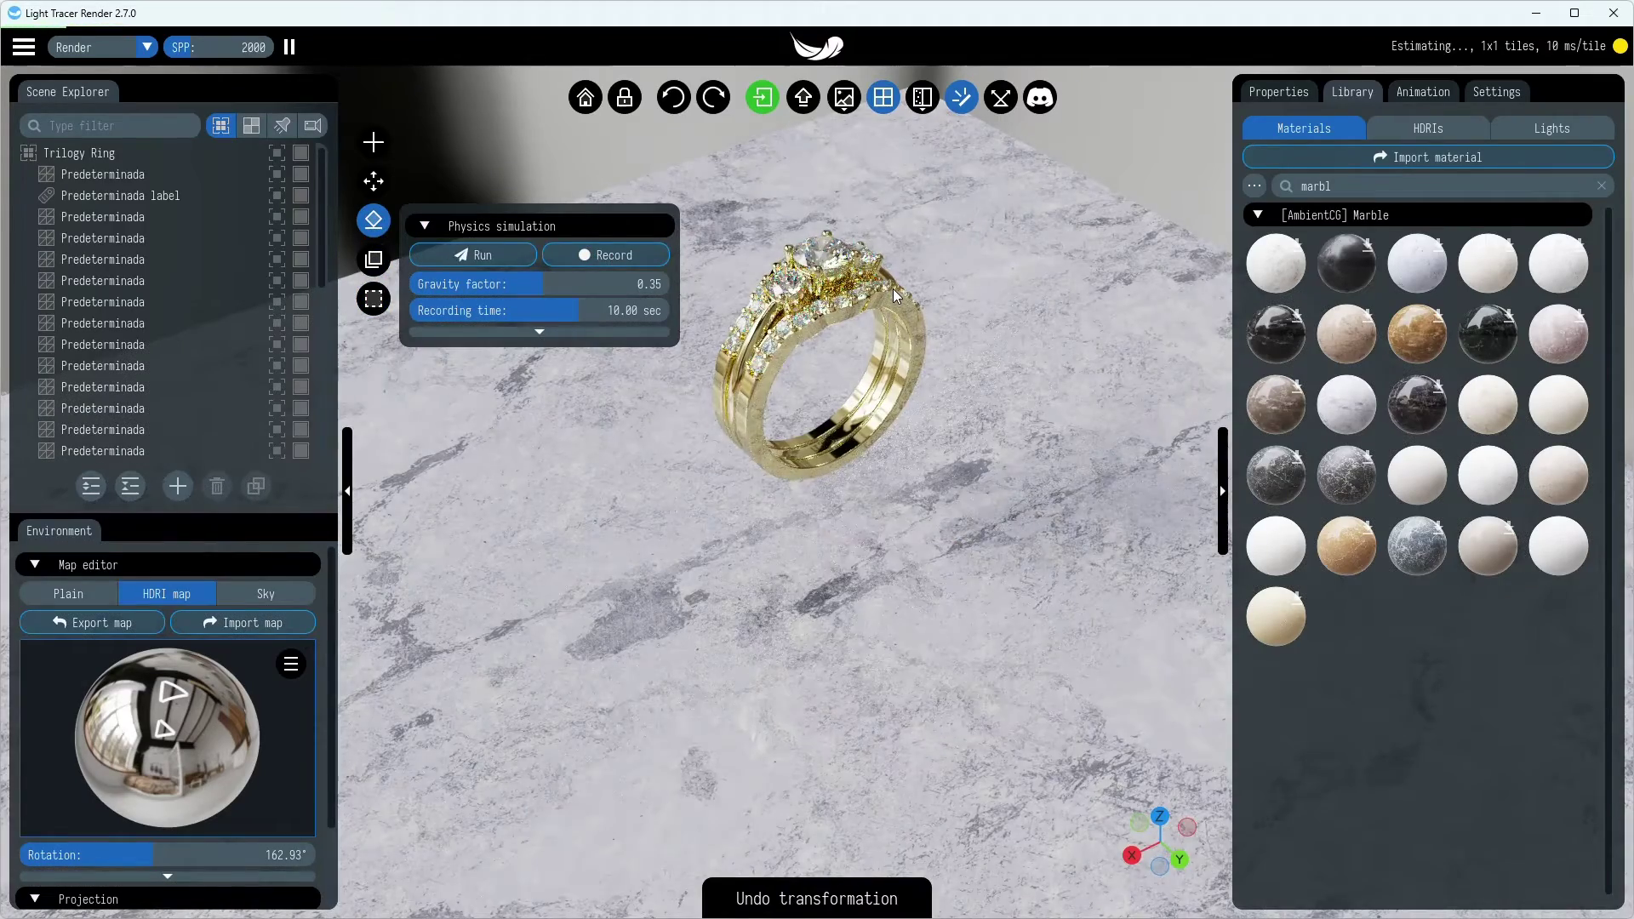
{"action": "key", "text": "ctrl+y"}
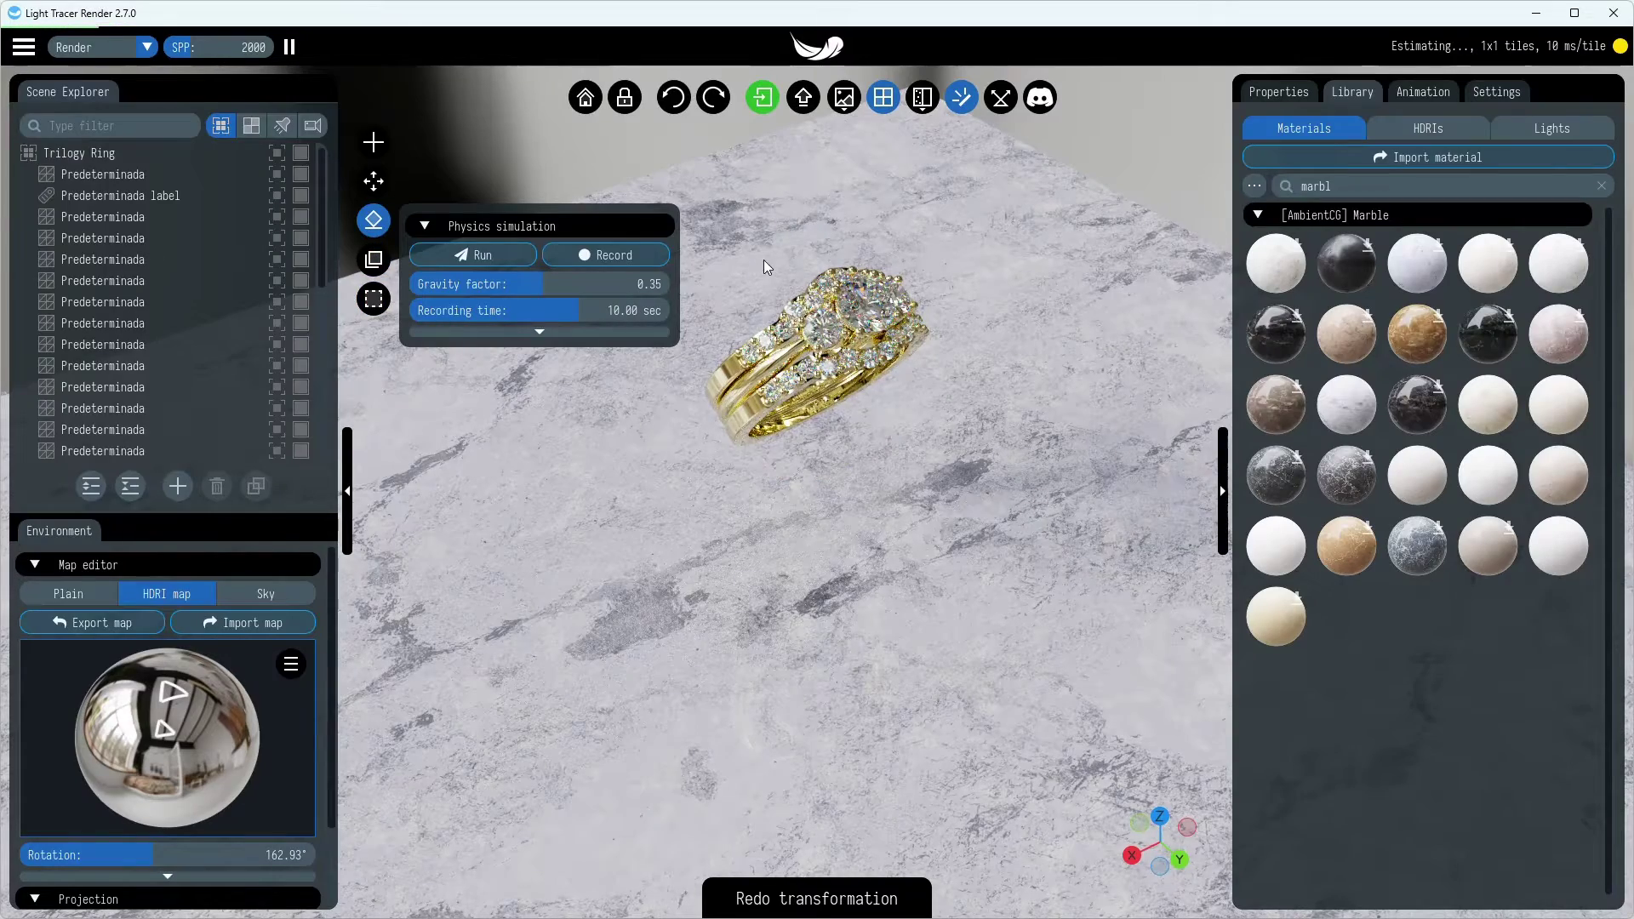
Record a 10-second physics drop of the ring settling onto the marble floor
{"action": "left_click", "coordinate": [575, 259]}
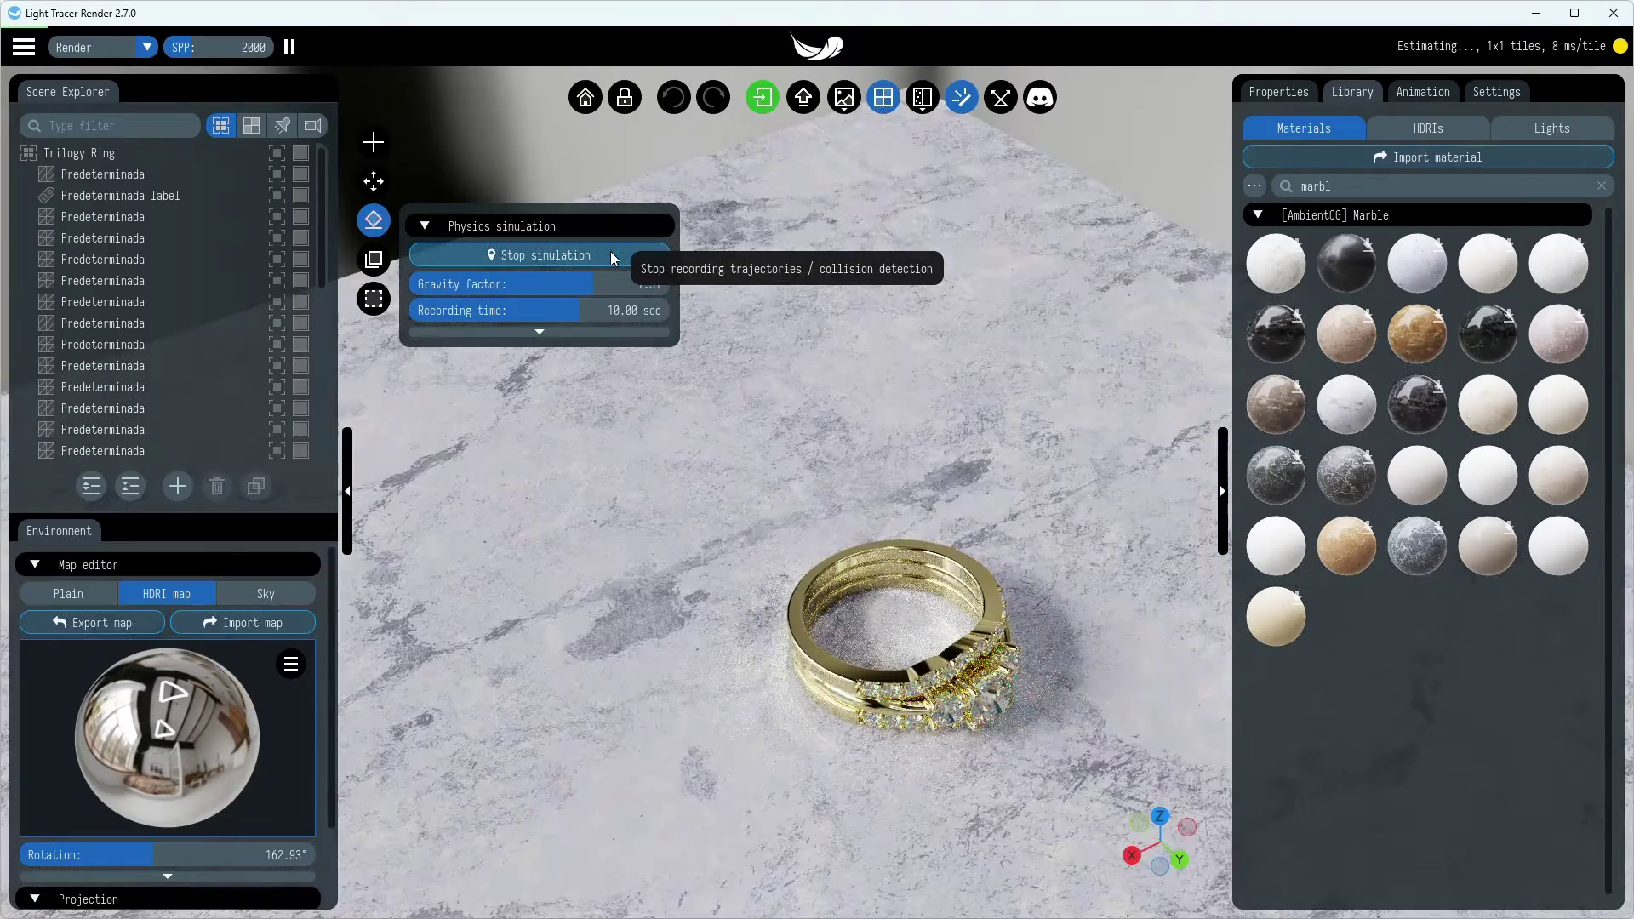
{"action": "left_click", "coordinate": [610, 254]}
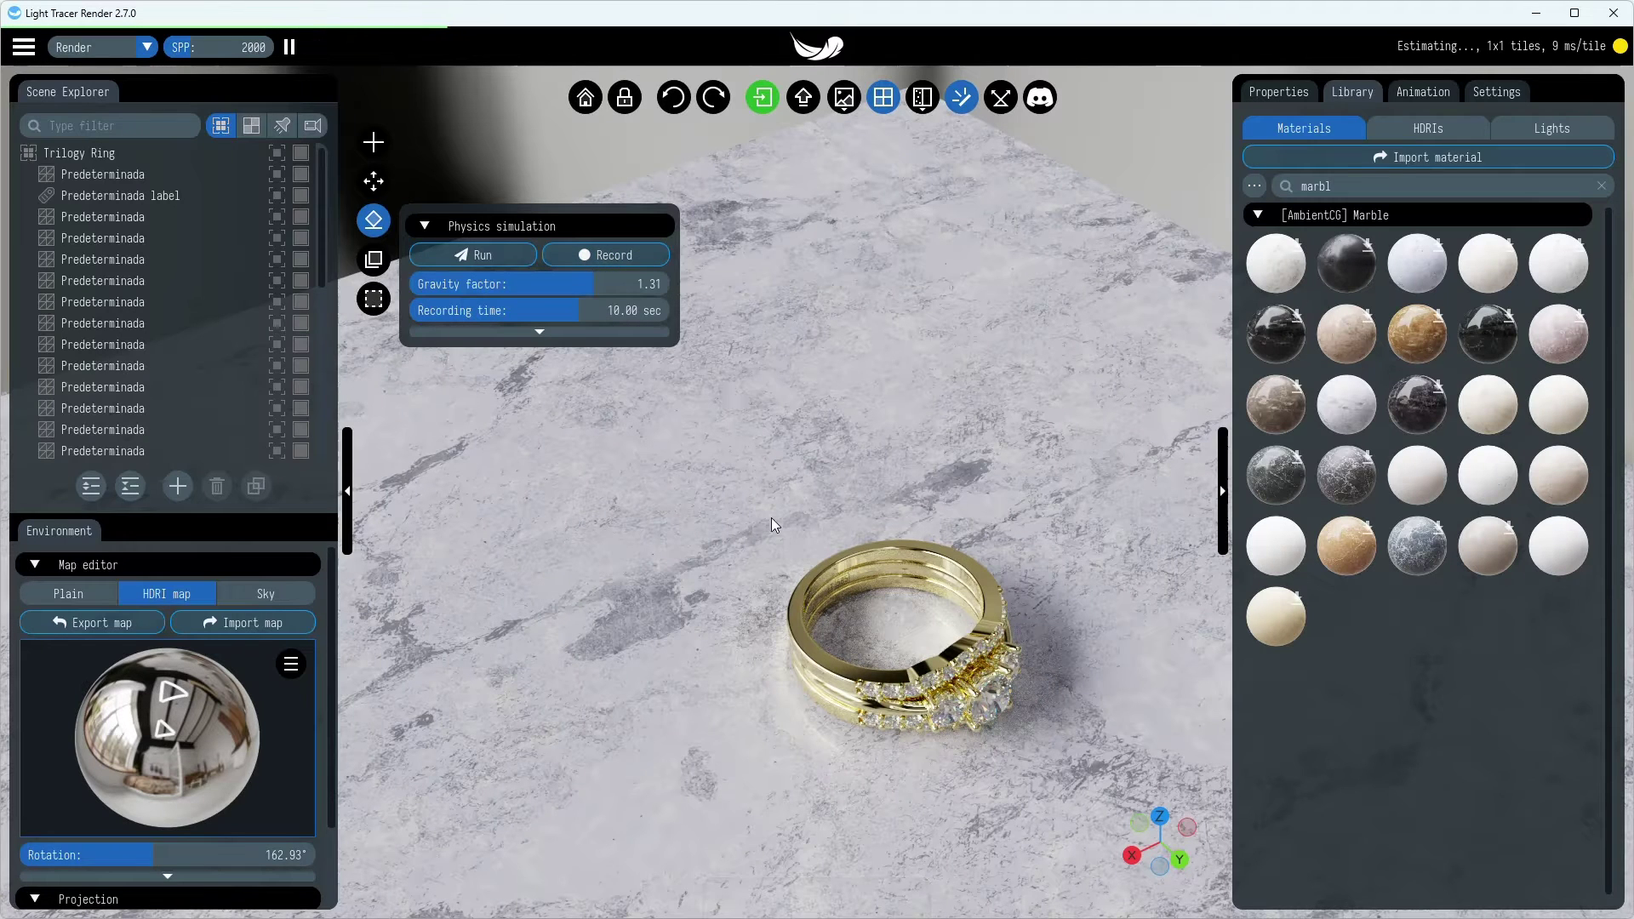
{"action": "left_click", "coordinate": [798, 596]}
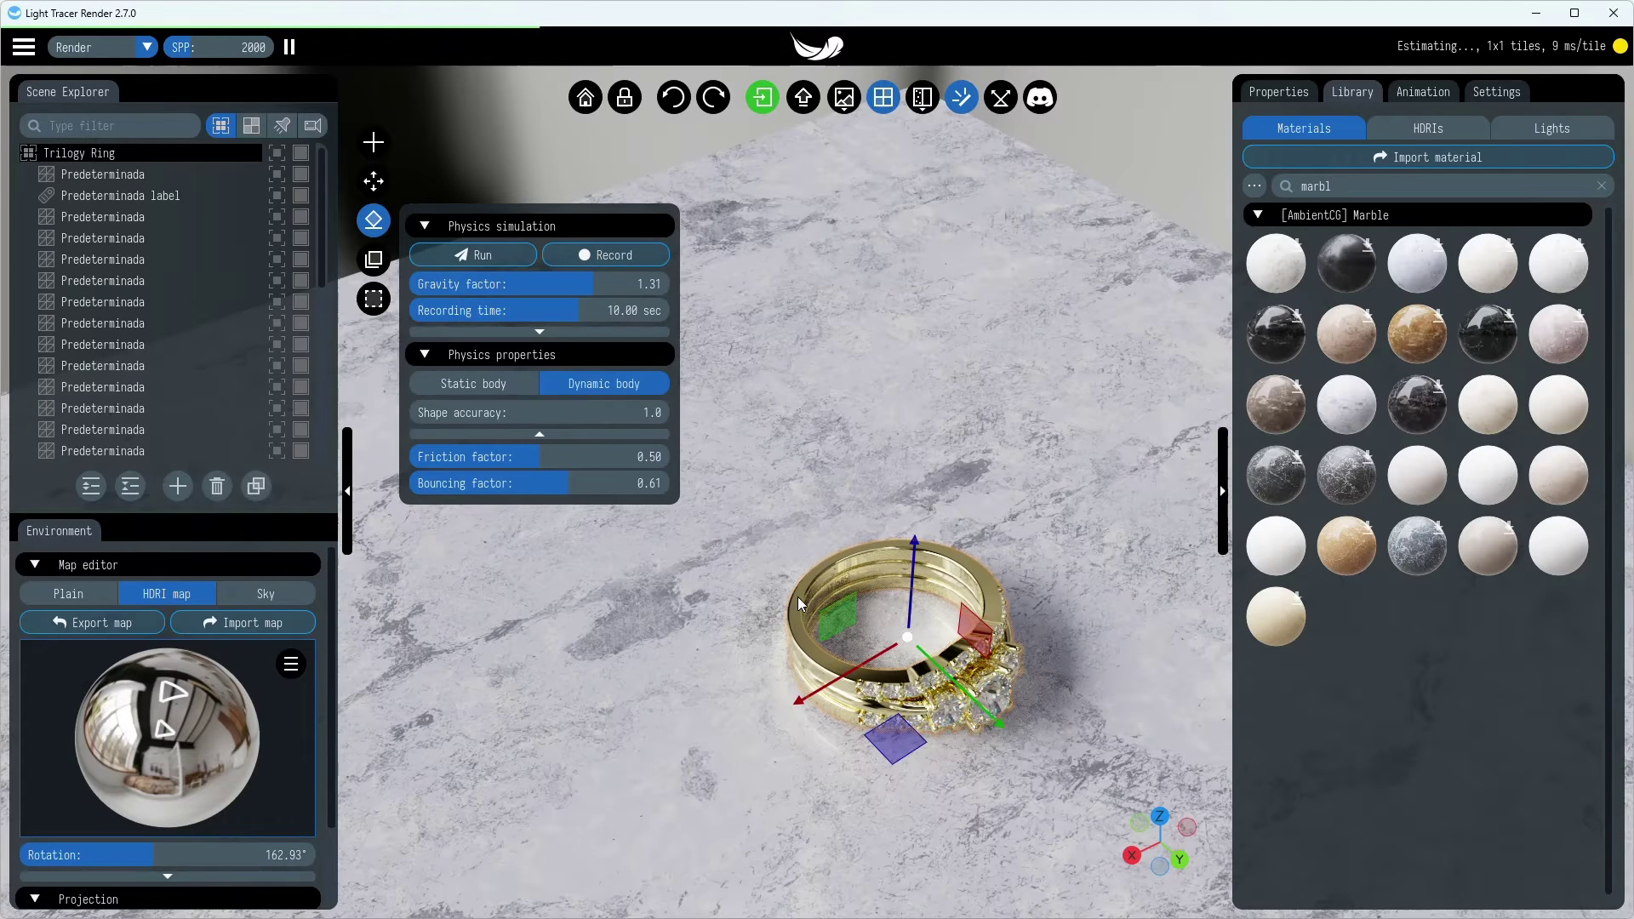
{"action": "left_click", "coordinate": [371, 227]}
Add the third recorded Trilogy Ring physics track to the 10-second timeline and replay the ring's drop
{"action": "left_click", "coordinate": [1403, 94]}
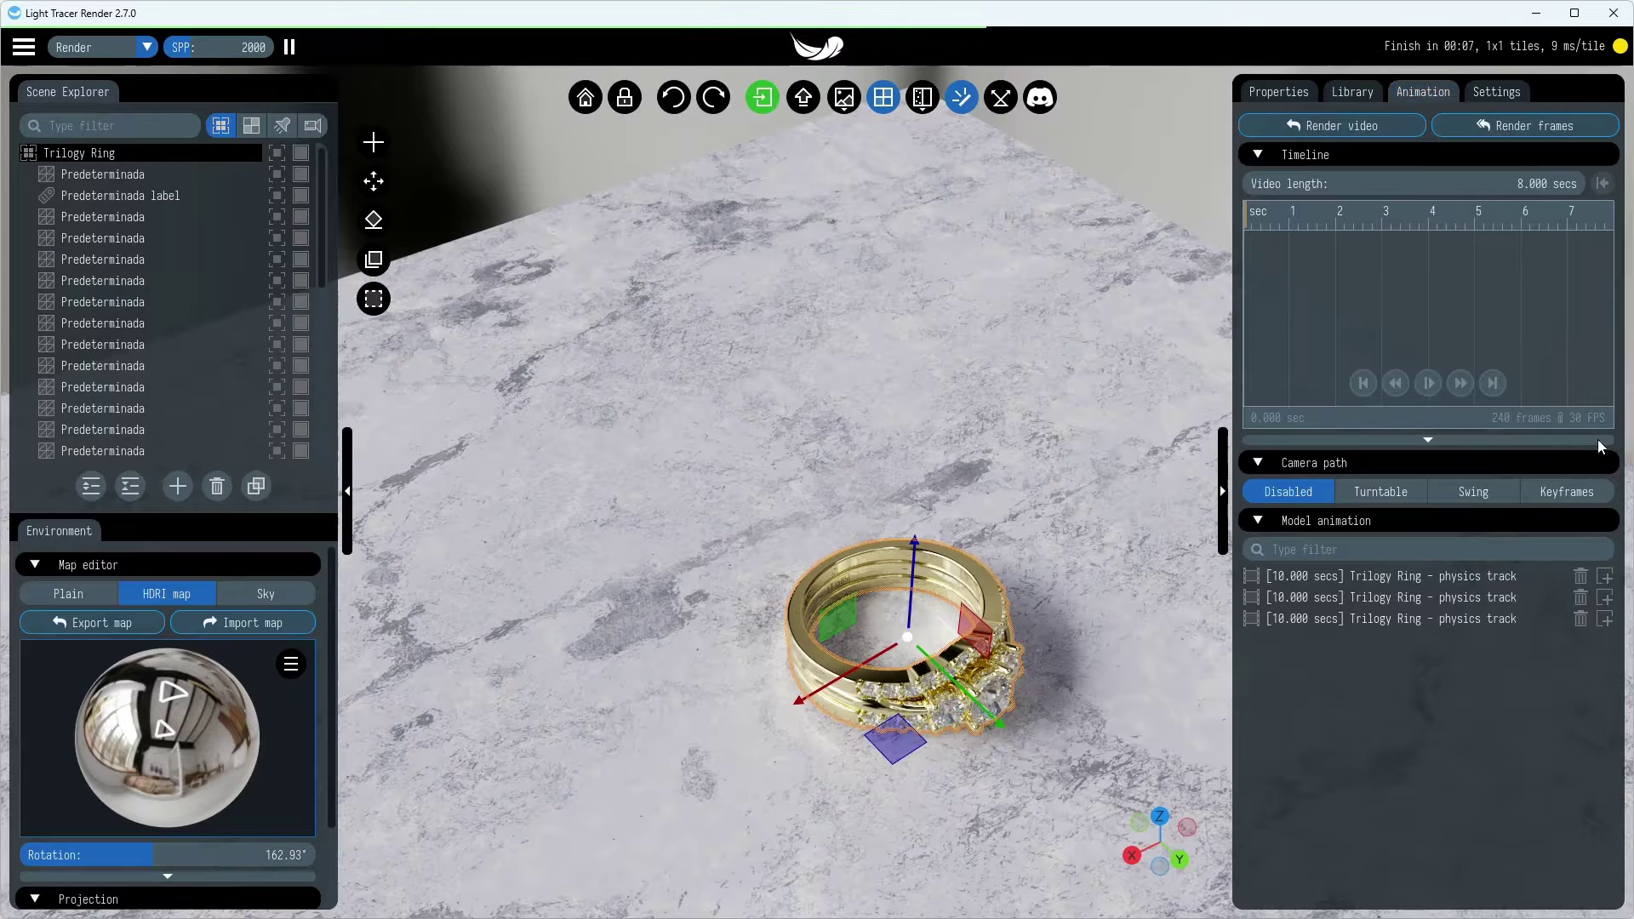
{"action": "left_click", "coordinate": [1604, 619]}
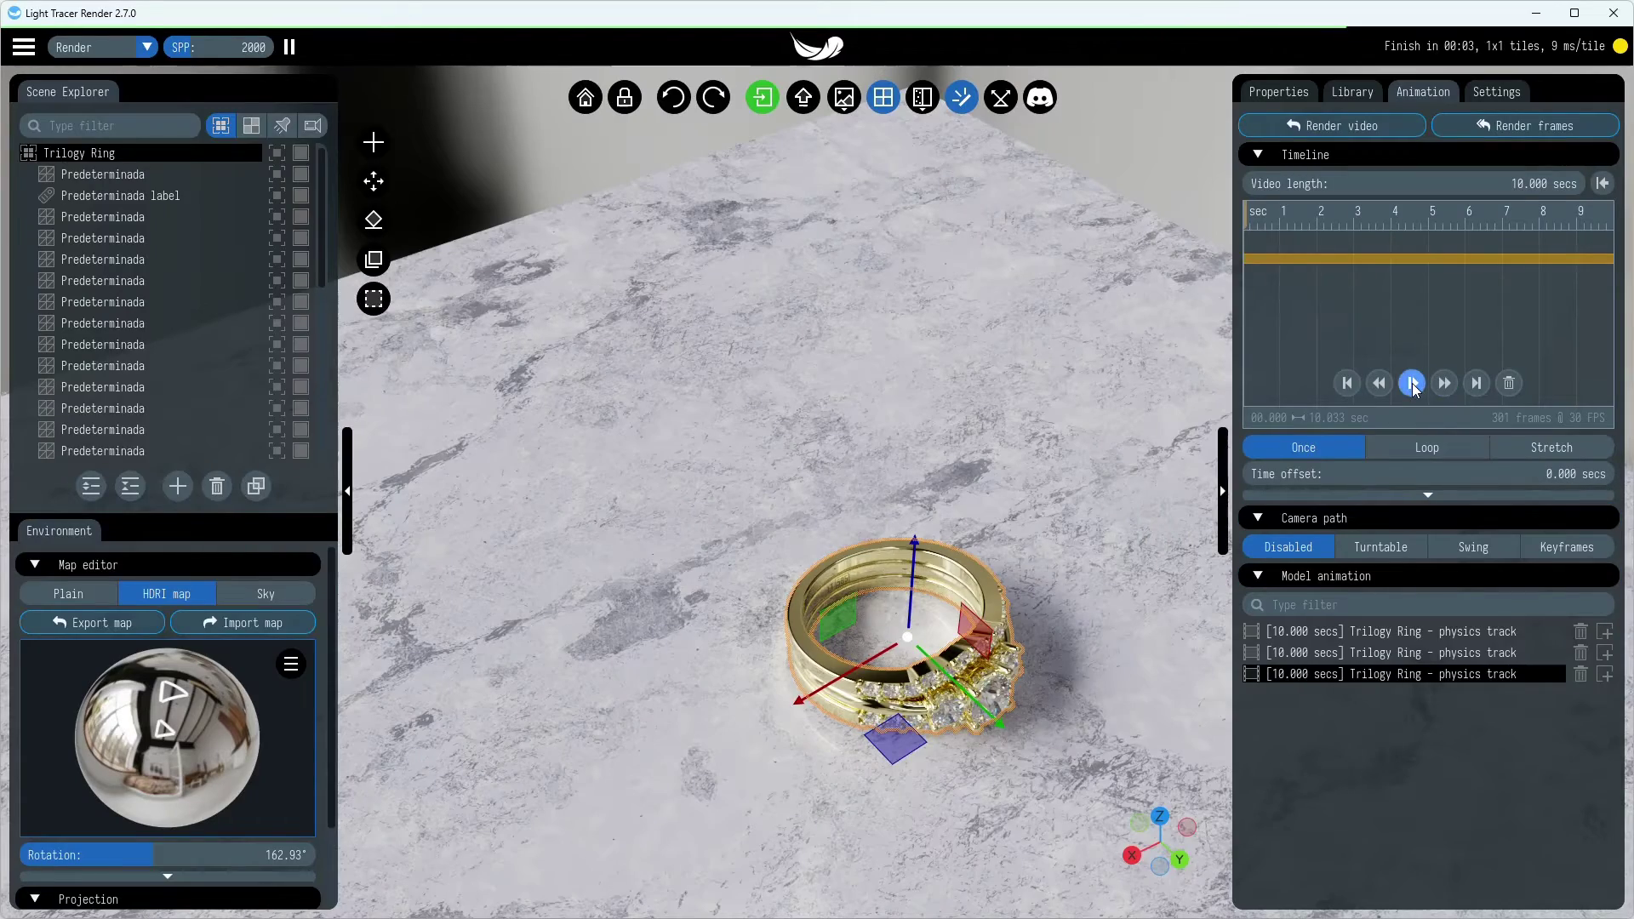
{"action": "left_click", "coordinate": [1412, 383]}
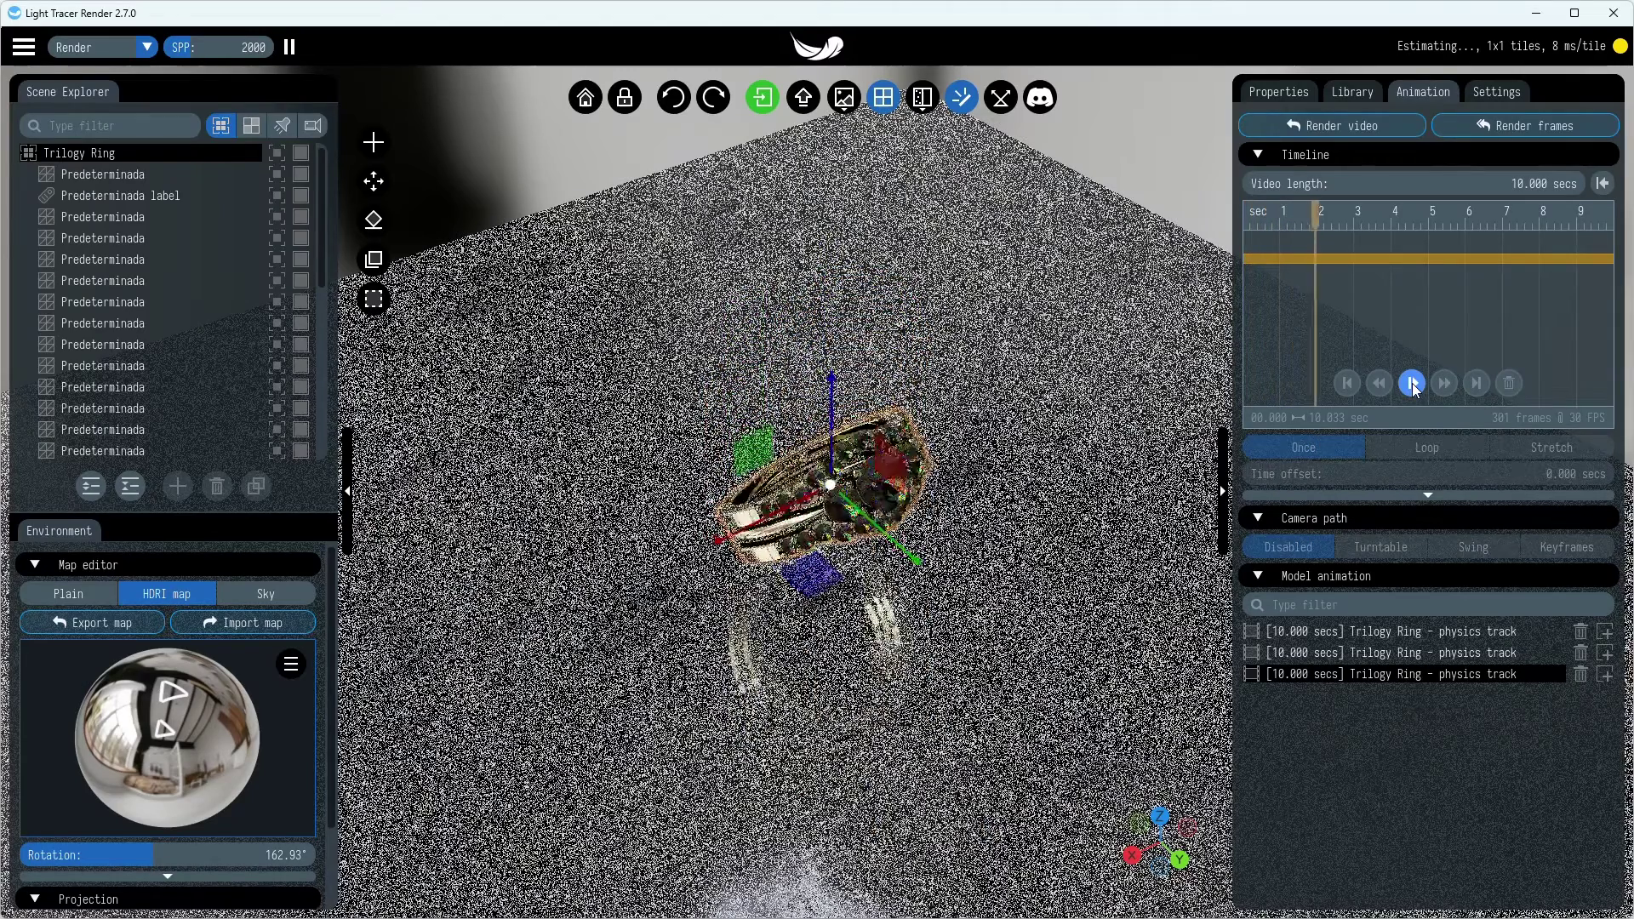